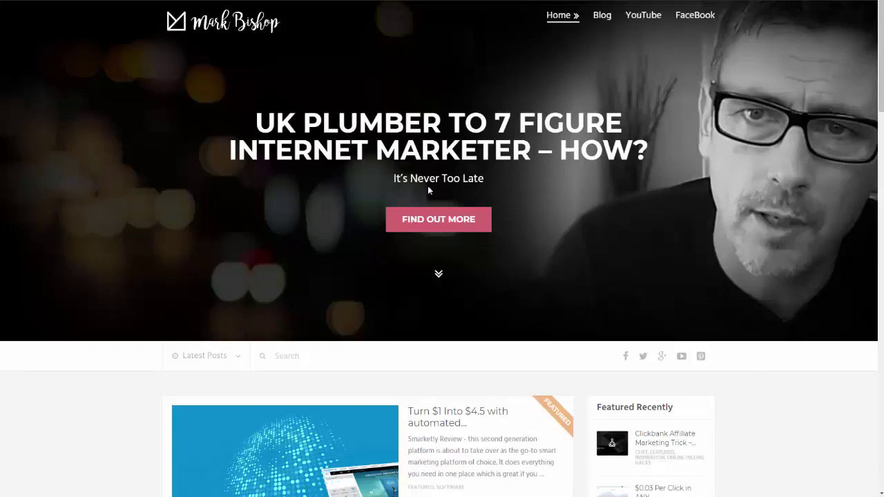
Go to the site's WordPress admin dashboard and open the Blooom plugin's video search
mouse_move(48, 2)
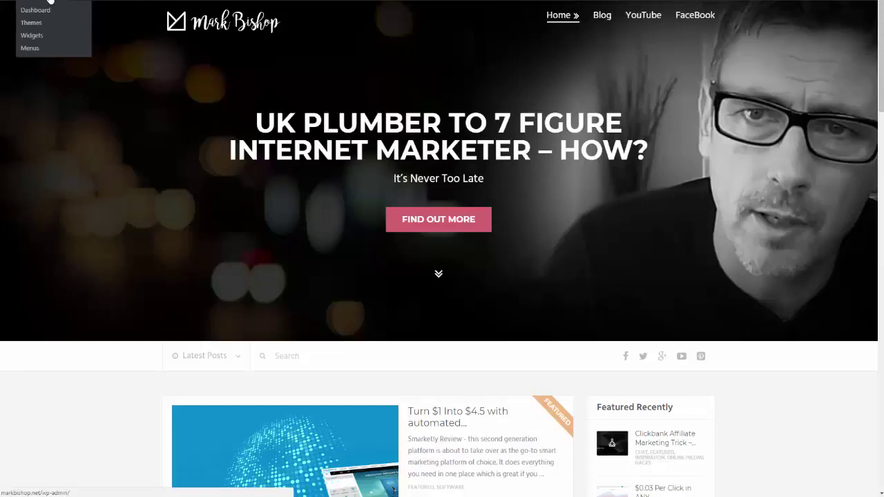
left_click(49, 2)
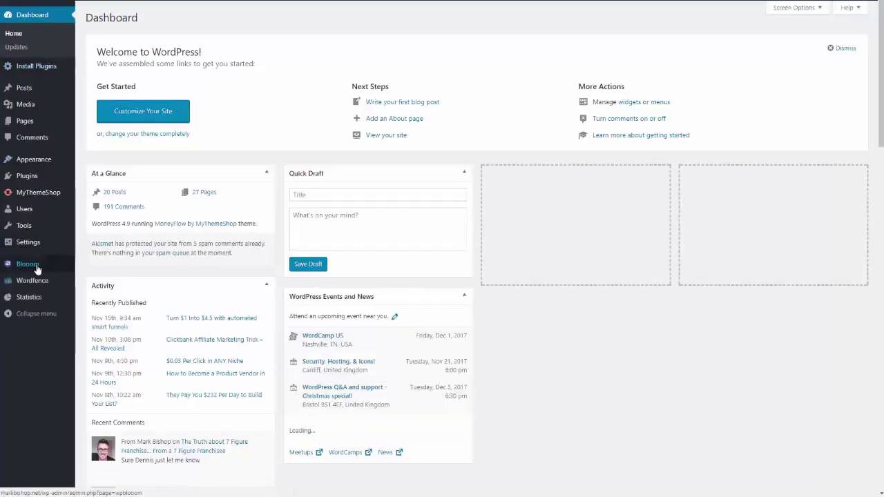
left_click(35, 267)
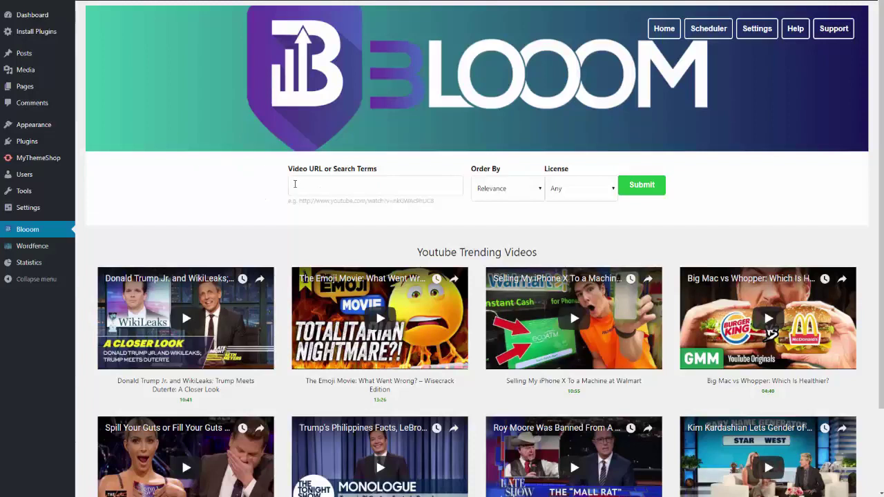
left_click(295, 184)
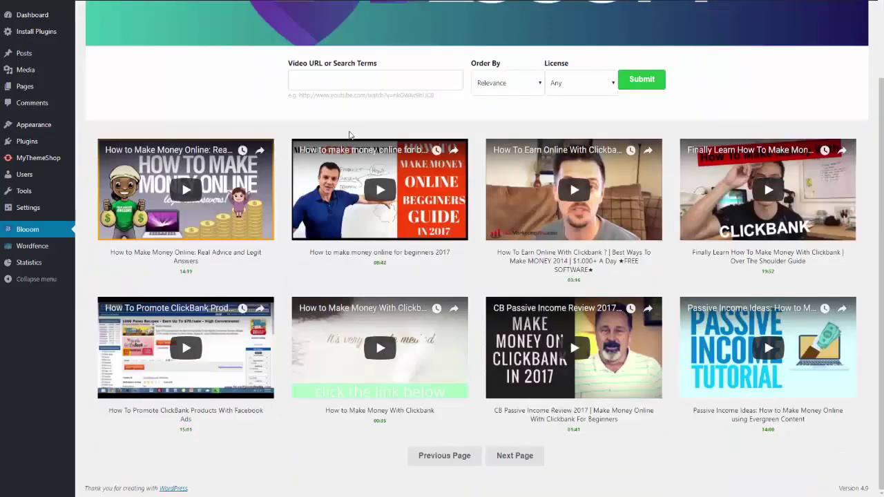
right_click(308, 82)
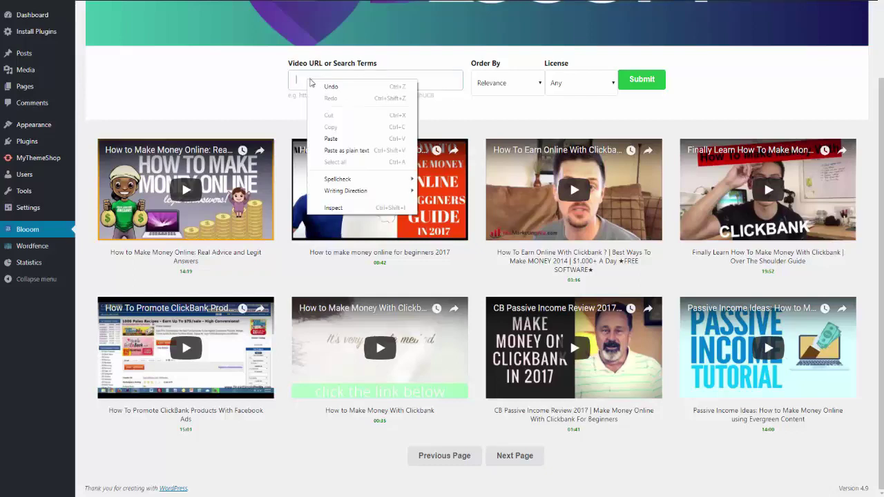
left_click(335, 140)
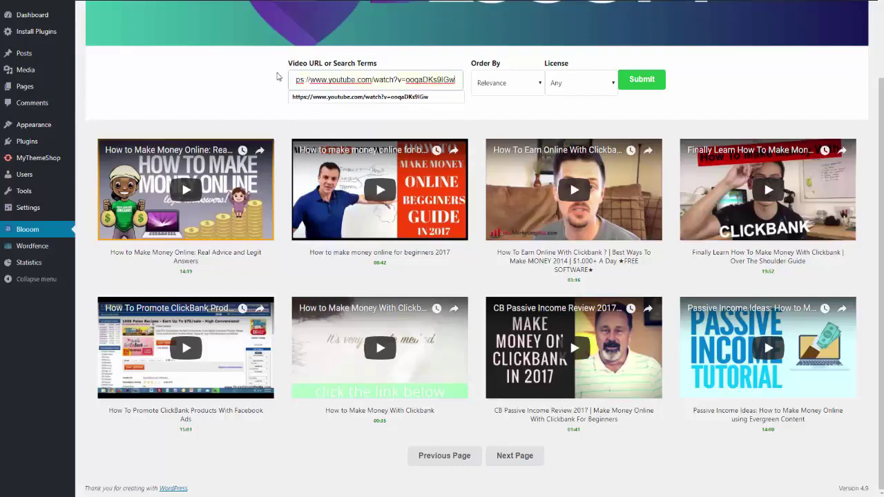
left_click(270, 83)
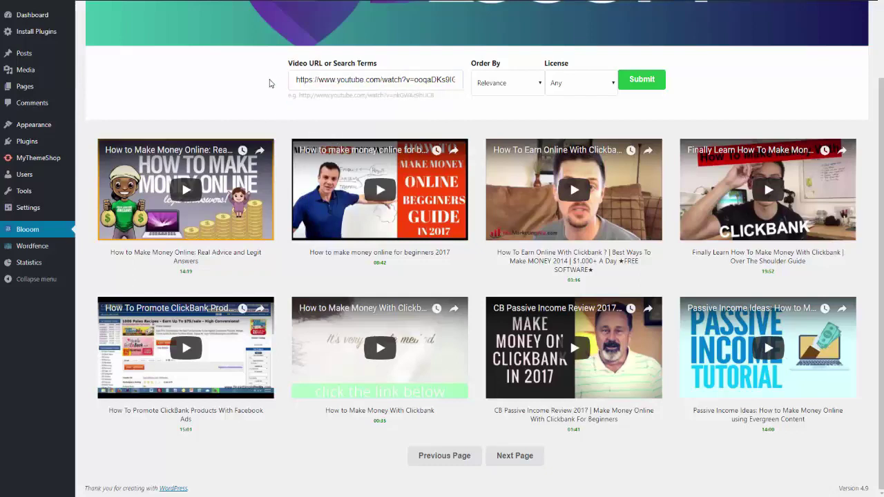
left_click(637, 81)
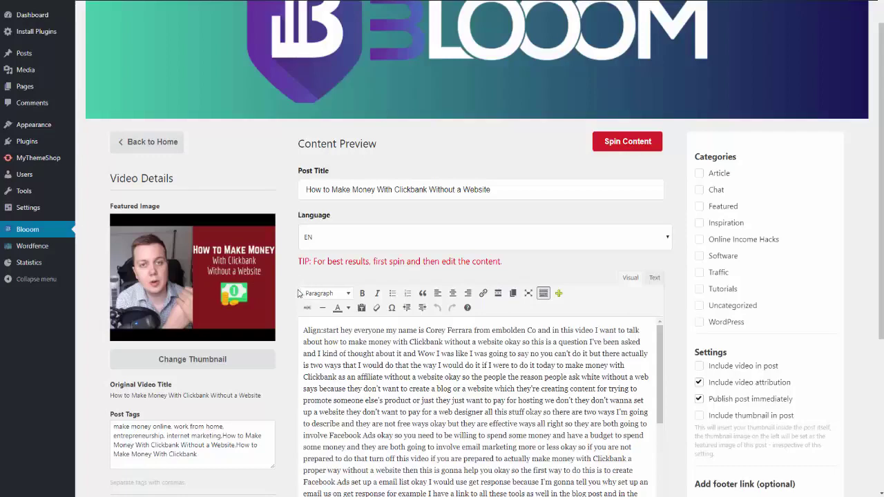
Copy the entire video transcript from the content preview editor
scroll(306, 306, "down", 2)
scroll(306, 306, "down", 3)
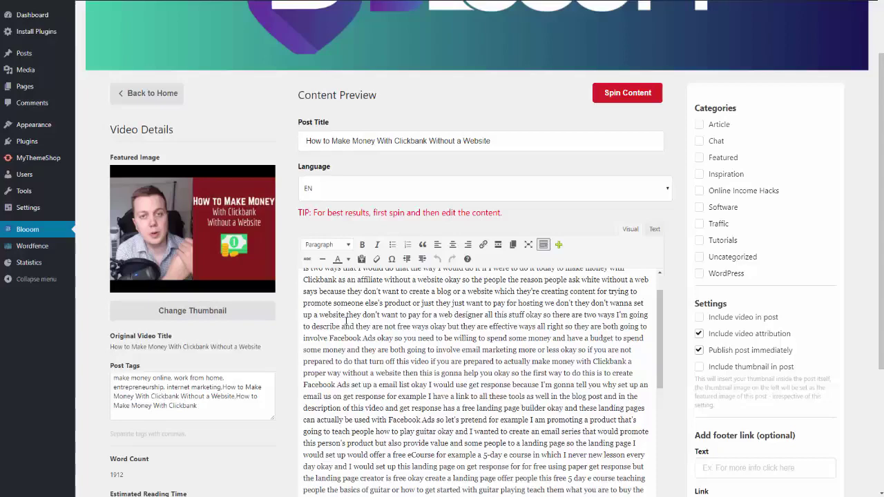
right_click(346, 320)
left_click(379, 408)
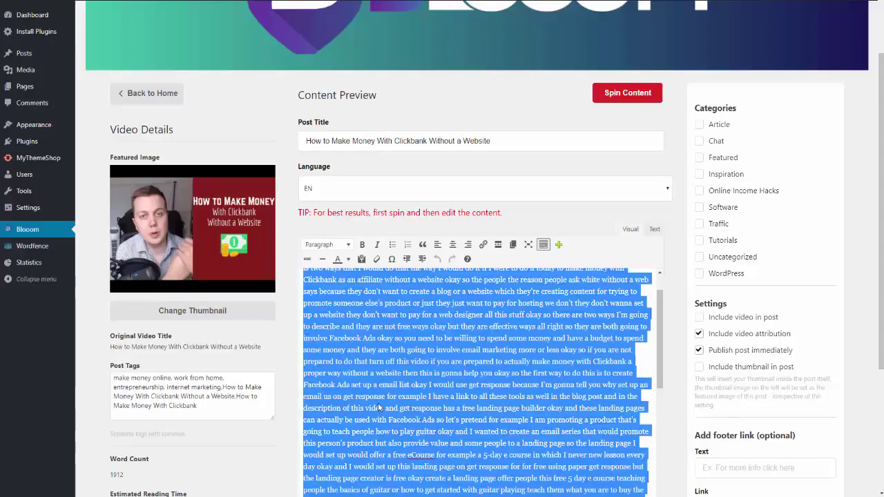
right_click(381, 357)
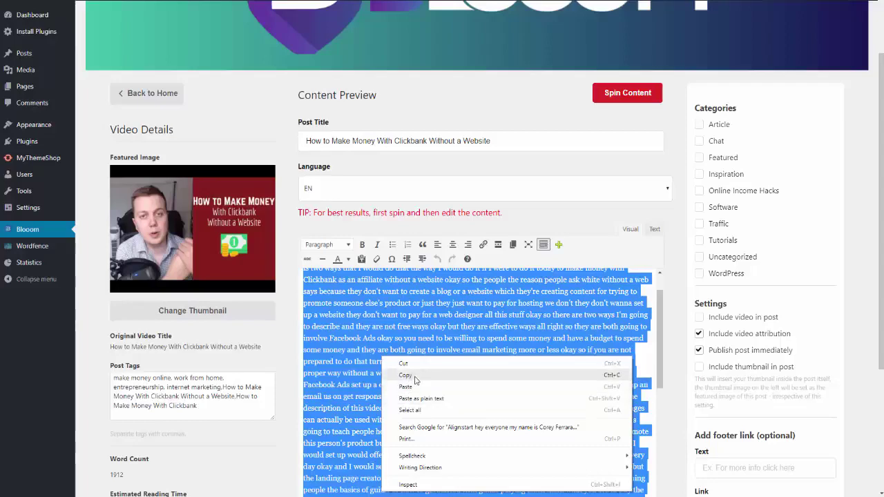
left_click(406, 375)
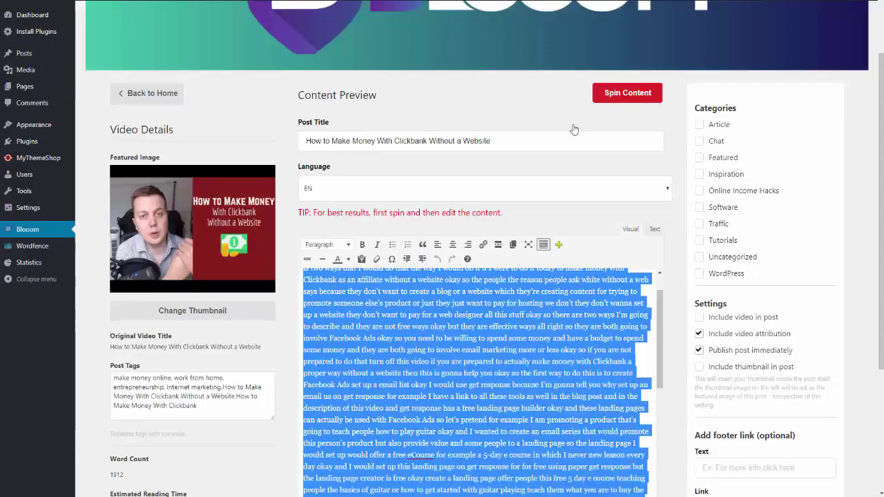
Switch to the Copyscape website and log in with the saved account credentials
key("ctrl+Tab")
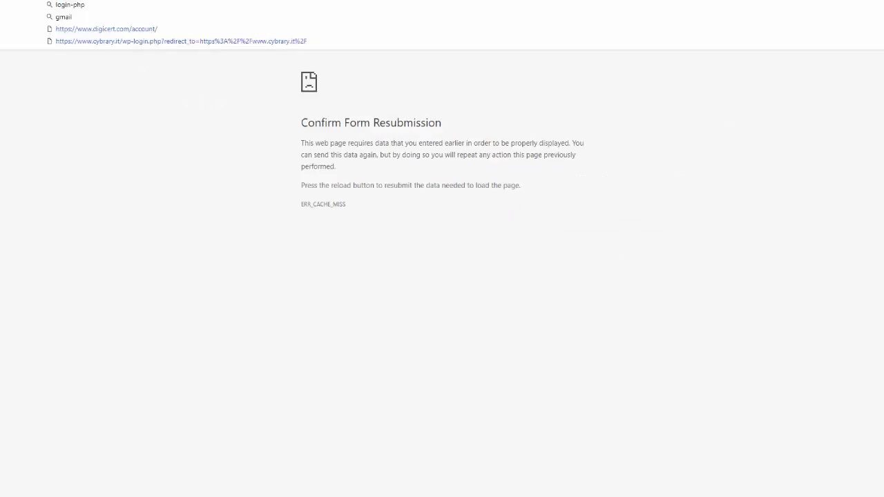
key("Return")
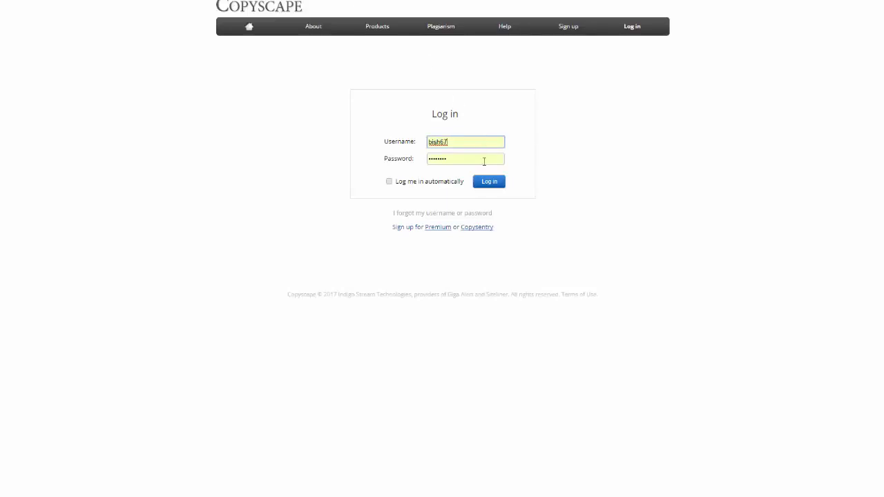
left_click(483, 183)
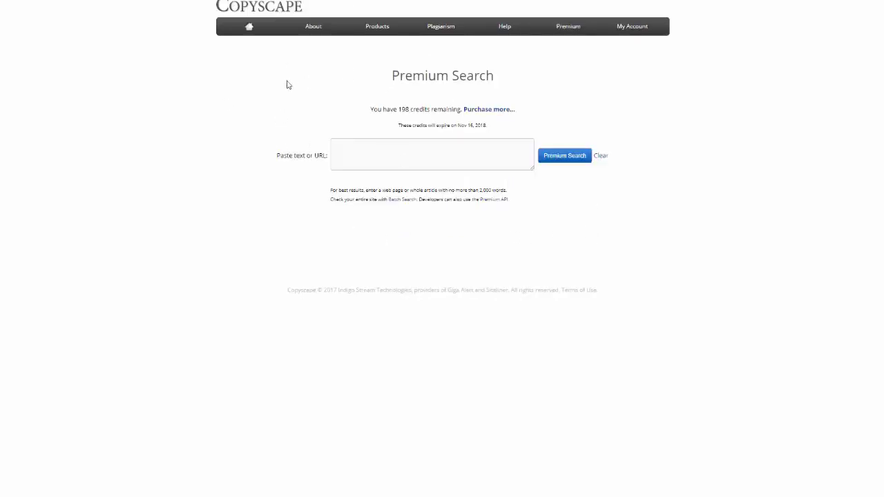
Paste the copied transcript as plain text into Copyscape and run a Premium Search on it
right_click(344, 148)
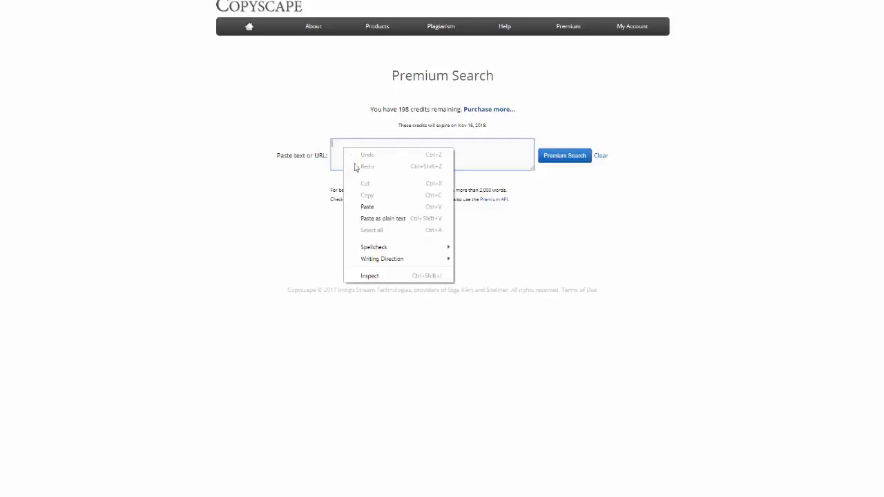
left_click(375, 219)
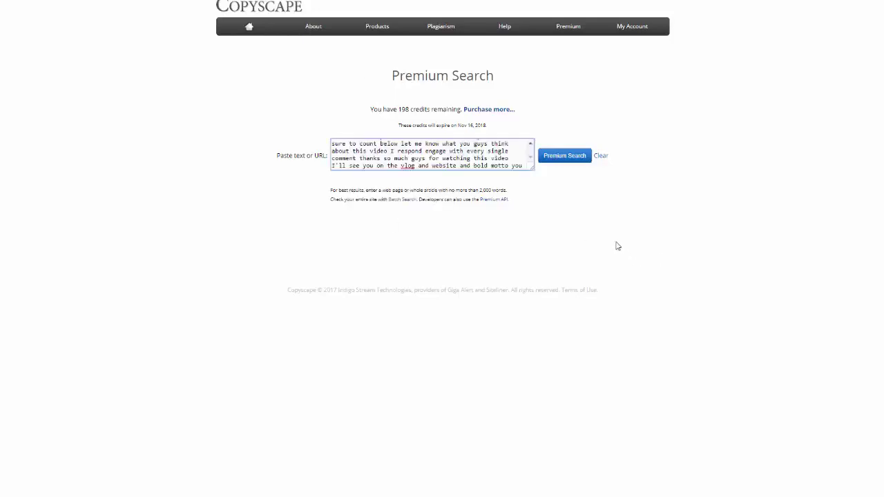
left_click(557, 160)
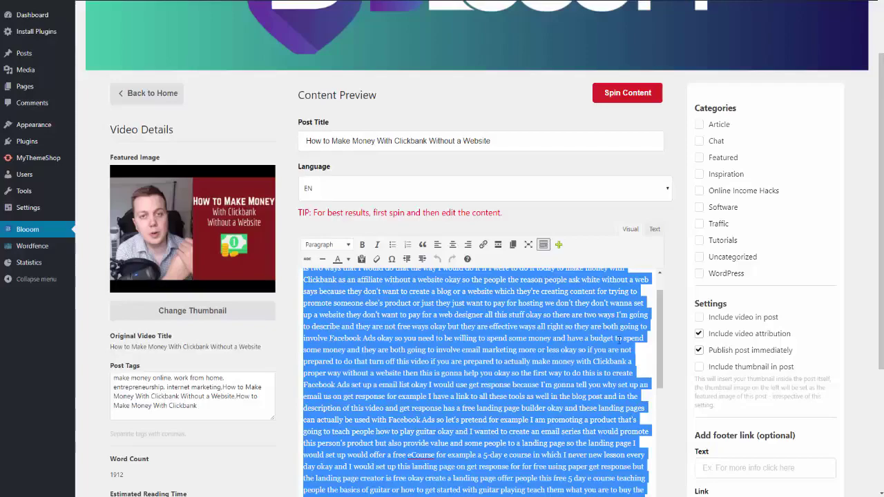
Return to the Blooom content preview and copy the post title "How to Make Money With Clickbank Without a Website"
left_click_drag(662, 333, 661, 315)
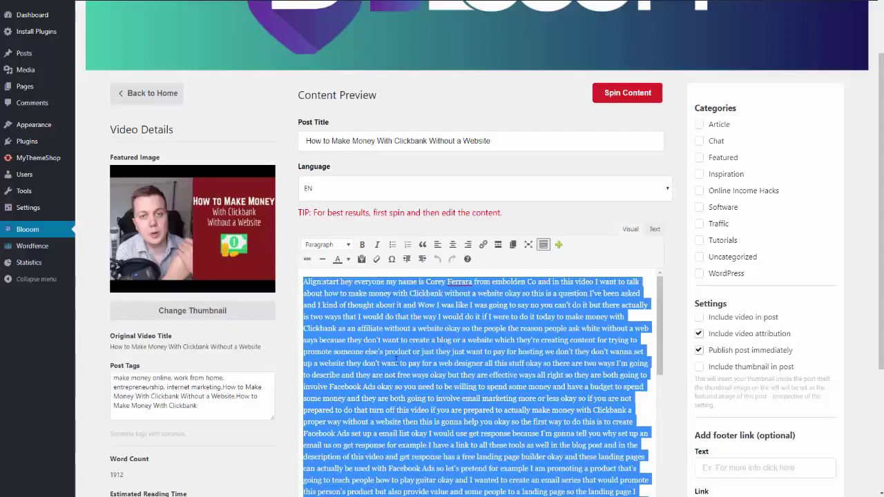
scroll(415, 190, "down", 1)
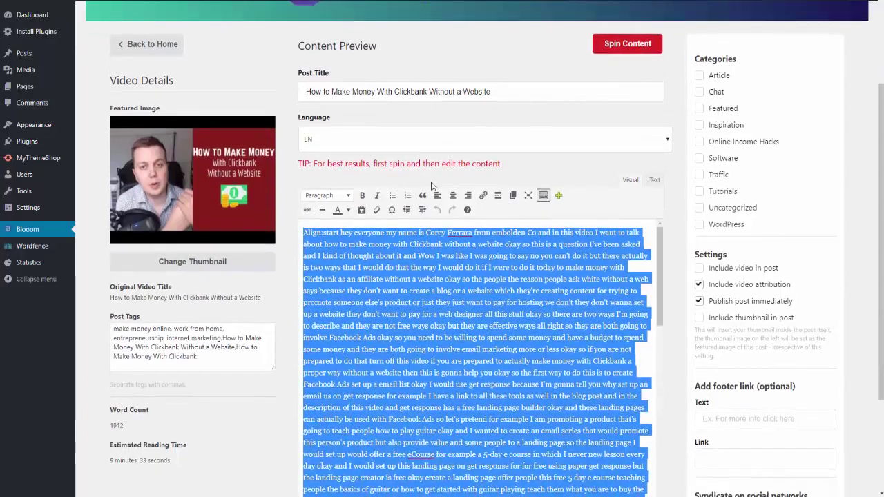
scroll(433, 186, "down", 1)
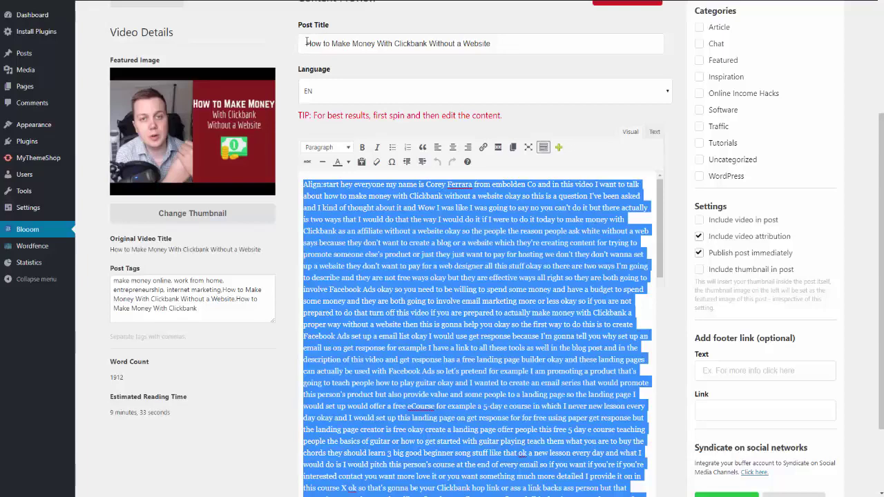
left_click_drag(306, 43, 494, 43)
key("ctrl+c")
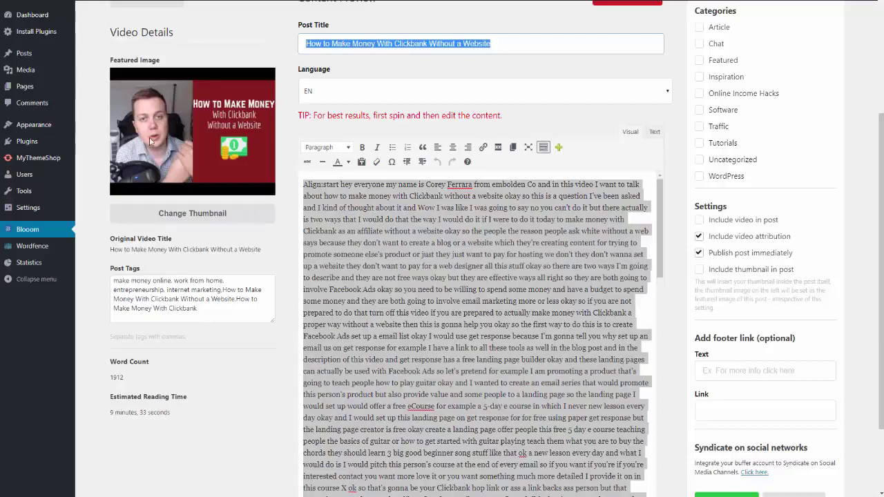
Open the thumbnail picker for the featured image and search its images for "make money online"
left_click(206, 218)
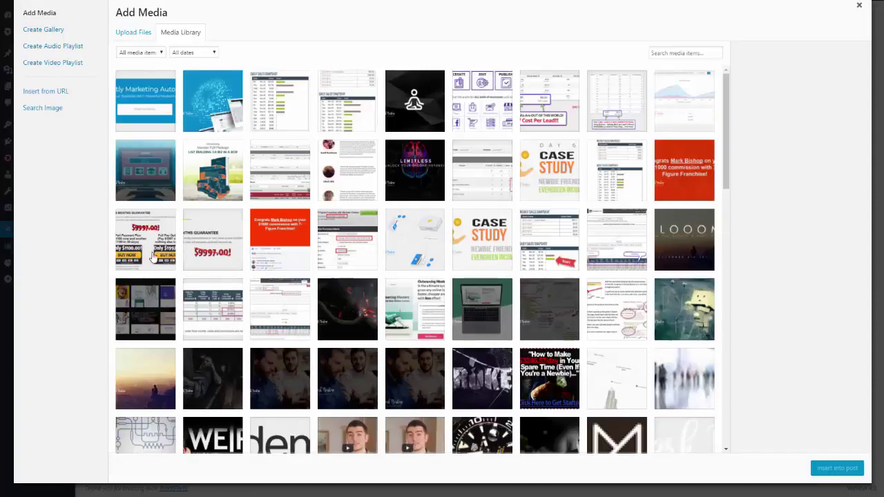
left_click(48, 110)
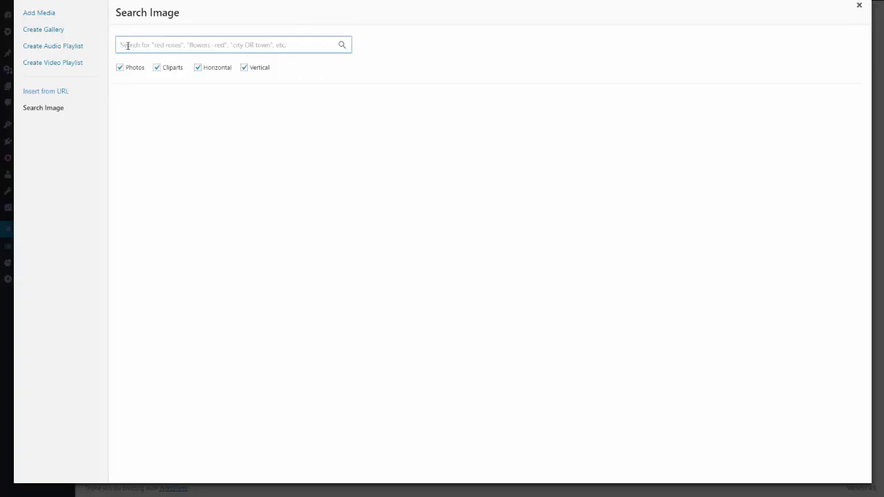
type("make")
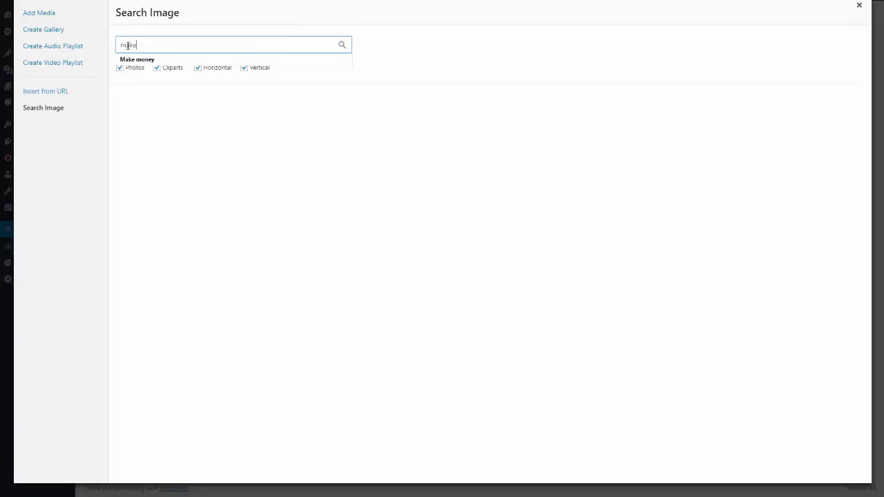
type(" money online")
key("Return")
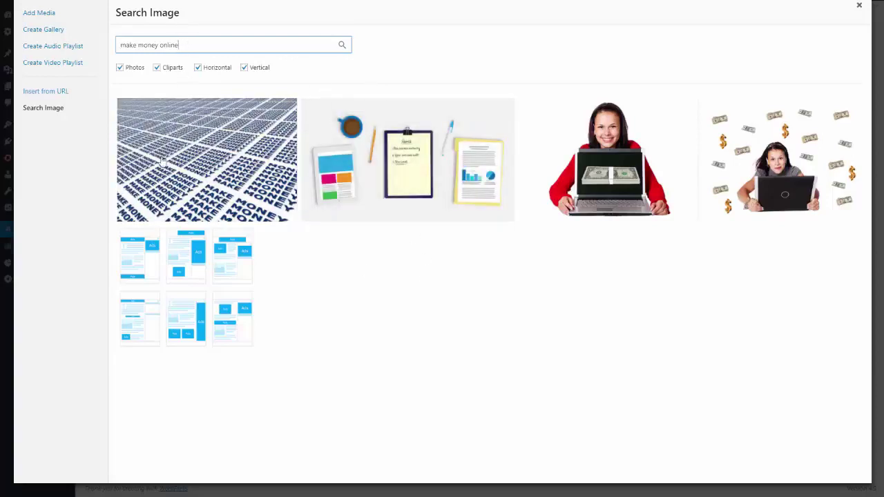
Upload the image file blogCB1.jpg to the media library instead of using a searched image
left_click(38, 13)
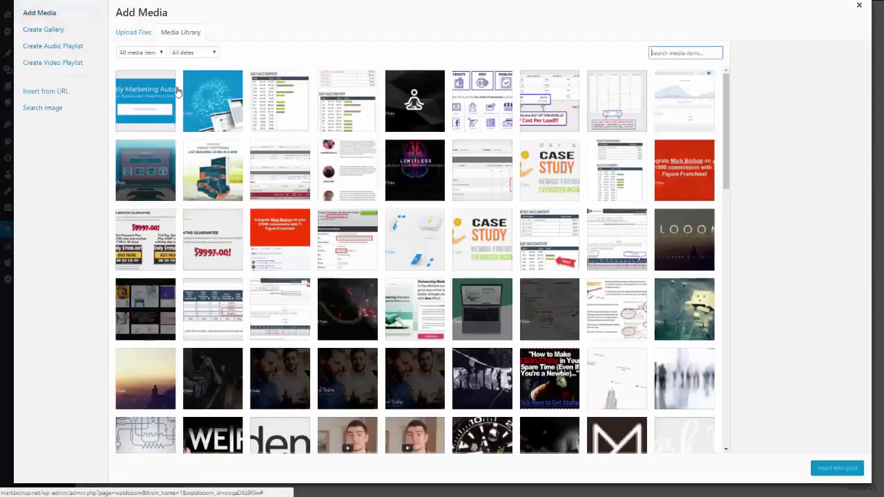
left_click(141, 34)
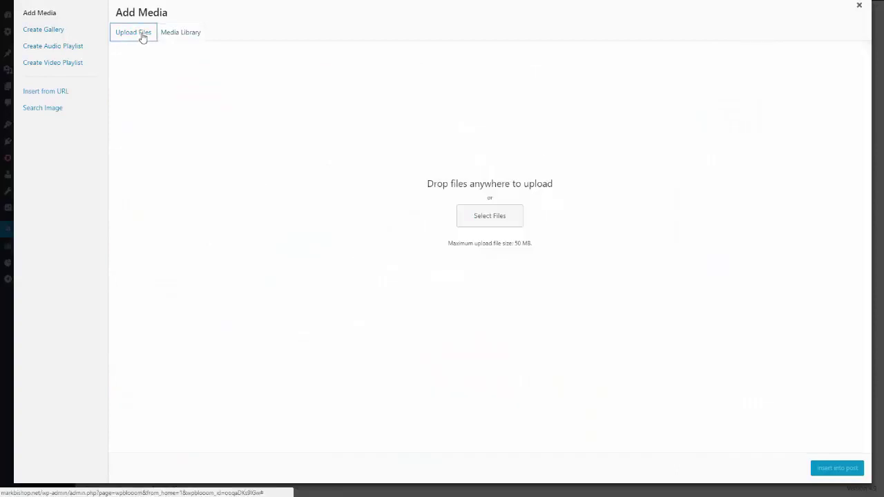
left_click(483, 218)
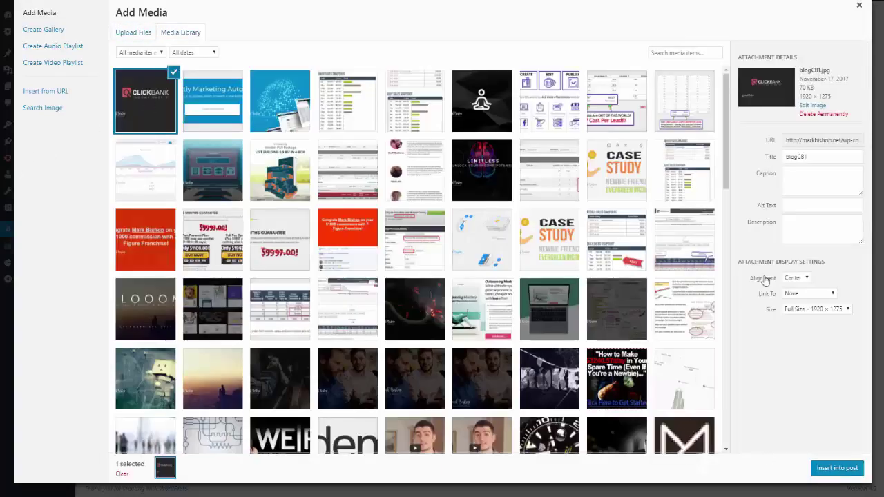
Fill the image's alt text and description with "How to Make Money With Clickbank Without a Website" and insert it as the featured image
right_click(792, 205)
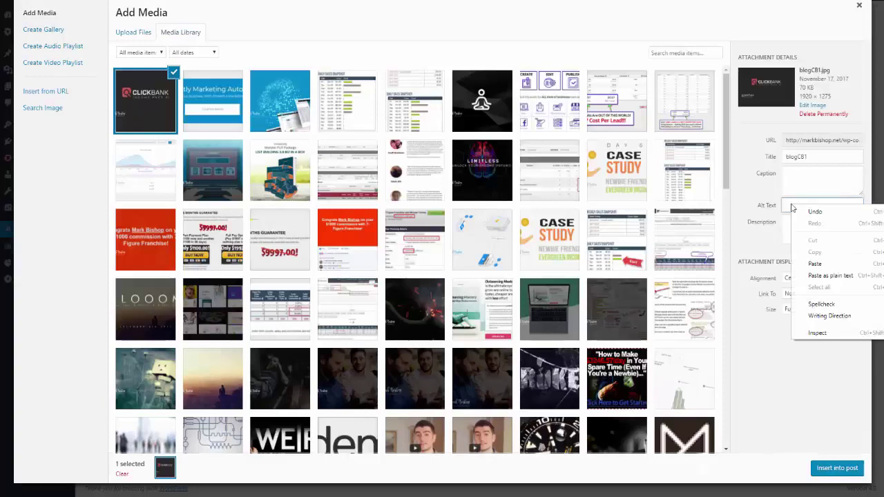
left_click(833, 264)
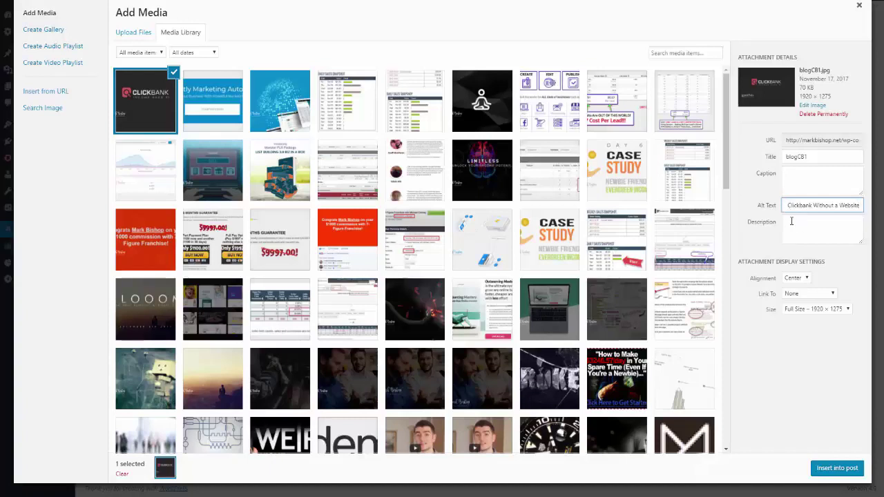
right_click(791, 221)
left_click(816, 280)
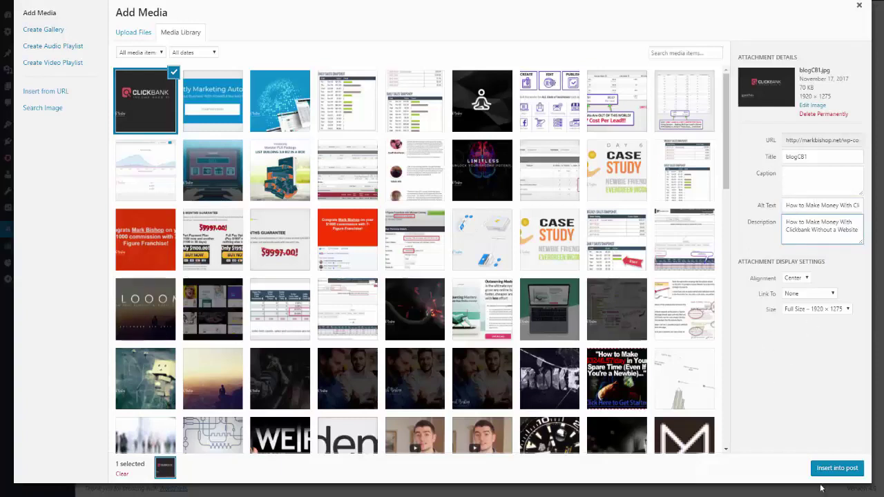
left_click(838, 469)
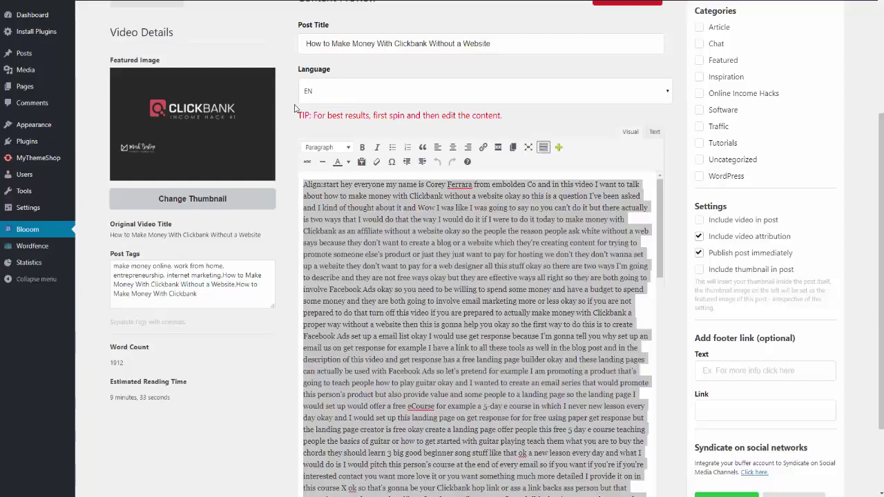
scroll(547, 225, "up", 3)
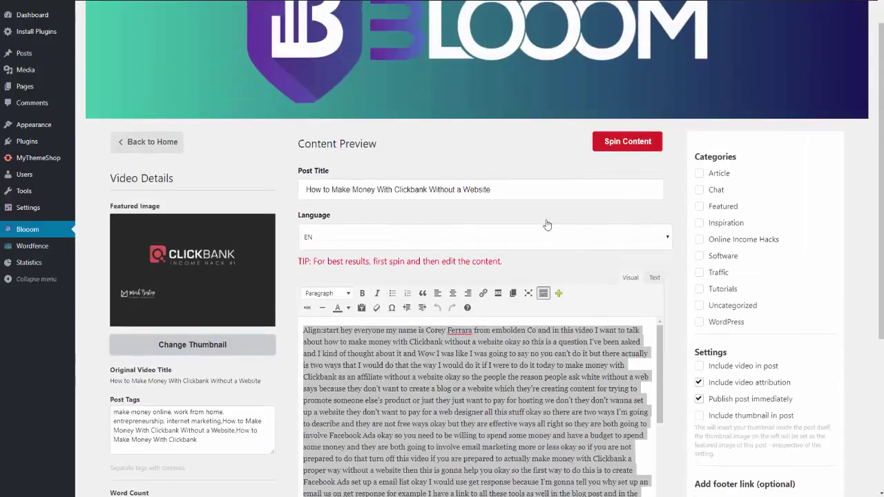
left_click(624, 143)
scroll(291, 194, "down", 4)
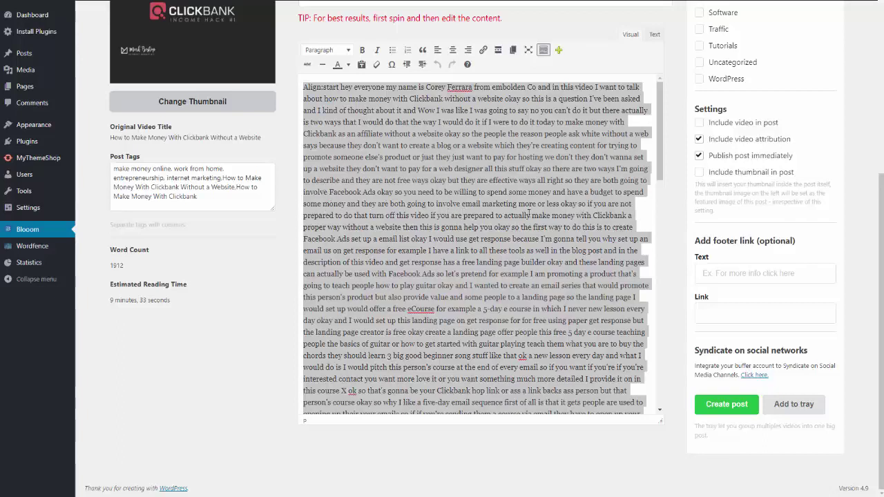
scroll(755, 304, "up", 3)
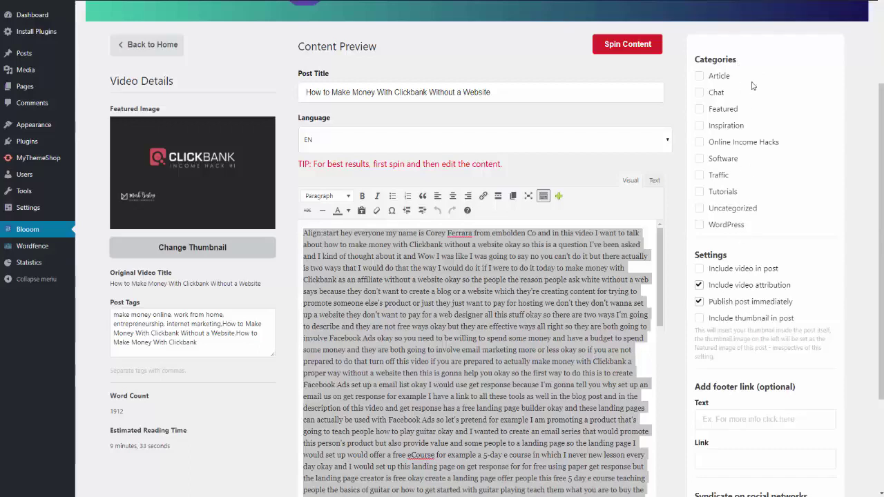
Assign the post to the Article and Online Income Hacks categories and turn off video attribution
left_click(700, 77)
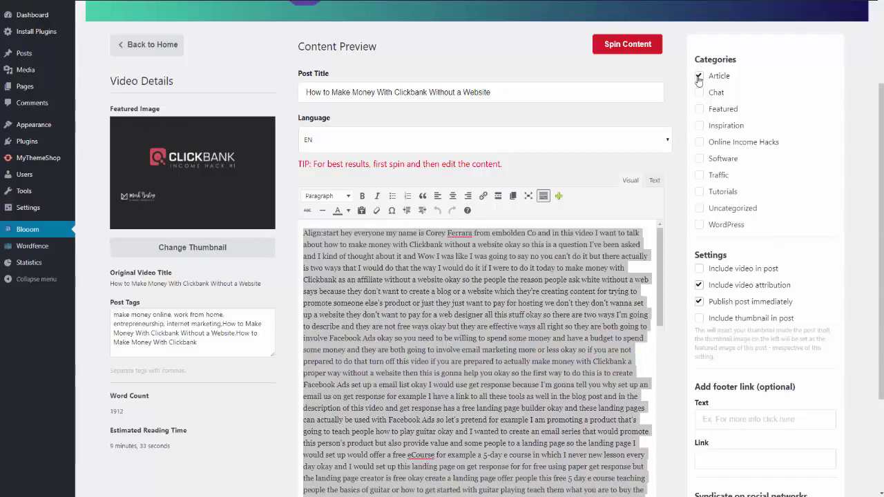
left_click(700, 142)
left_click(700, 289)
left_click(700, 270)
scroll(818, 258, "down", 1)
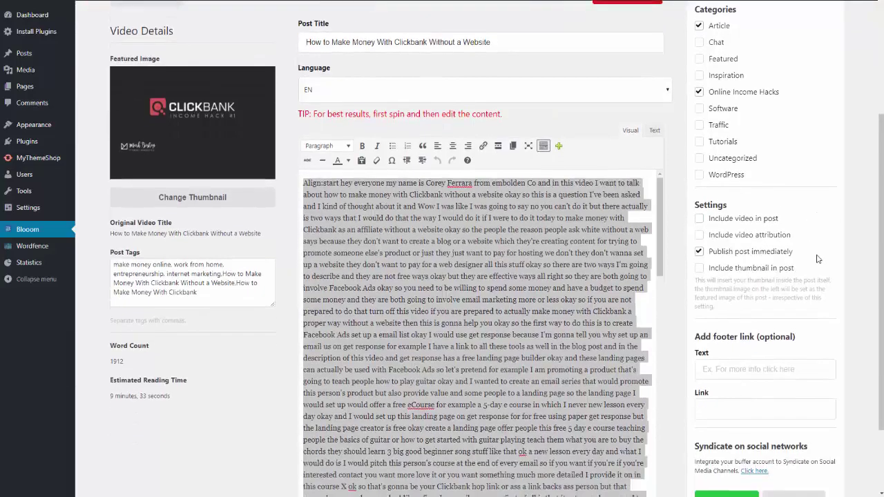
scroll(818, 258, "down", 1)
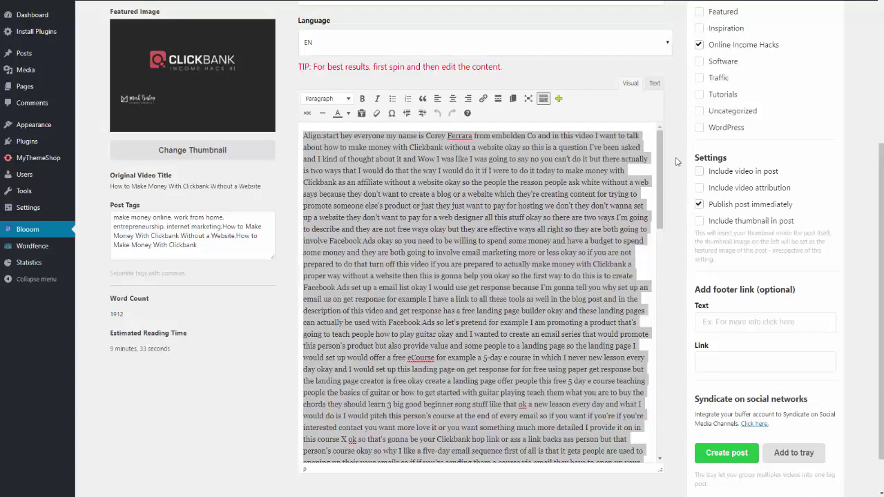
Turn off immediate publishing and create the post from the Blooom content
left_click(699, 206)
scroll(719, 358, "down", 1)
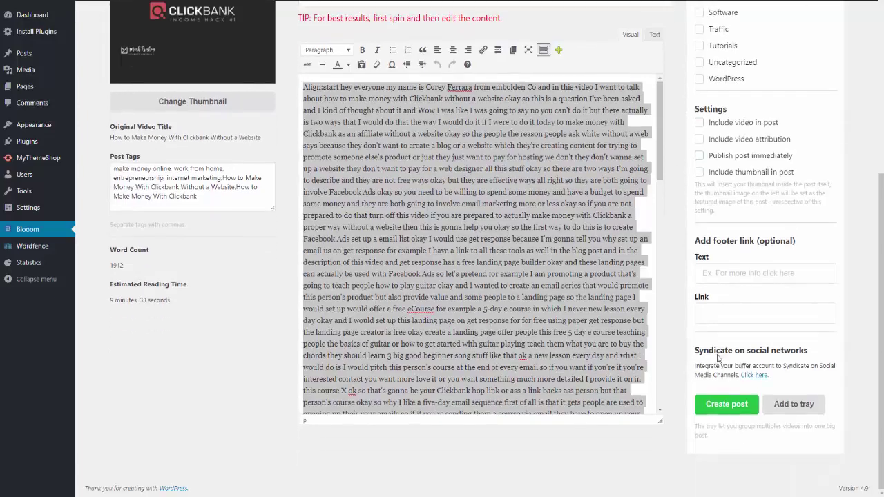
left_click(722, 405)
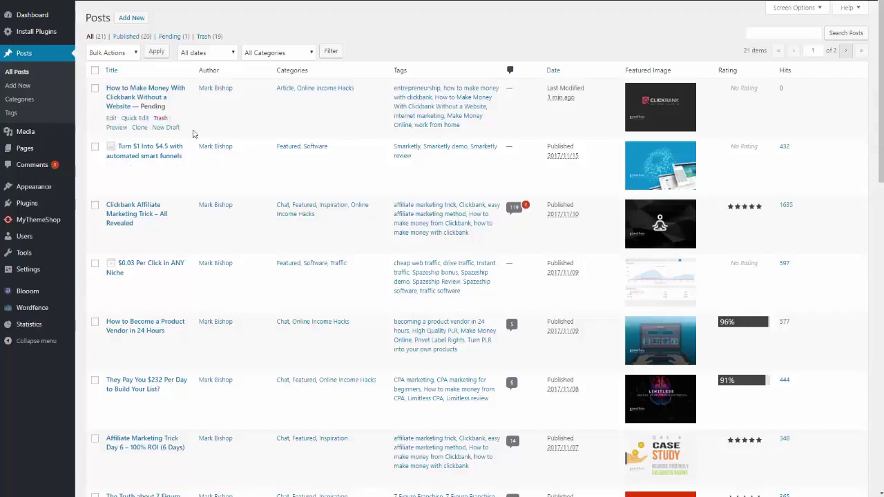
Open the pending post "How to Make Money With Clickbank Without a Website" and preview it on the site, checking its image and full text
left_click(160, 90)
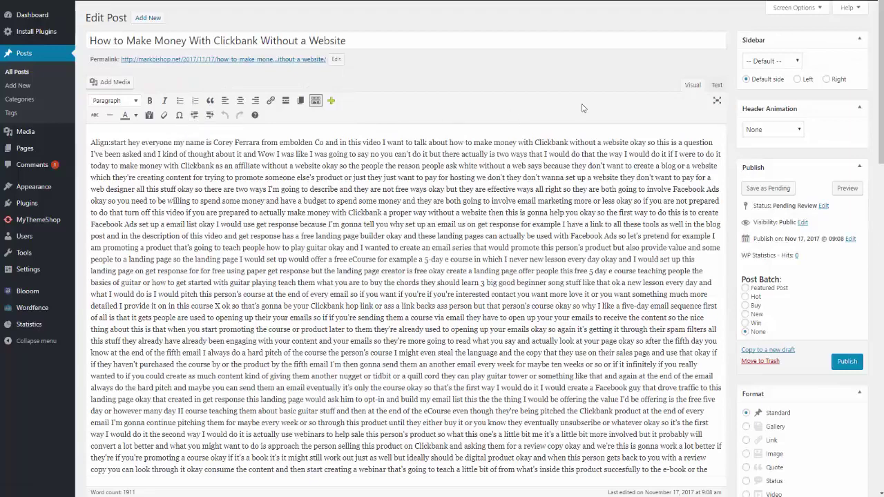
left_click(764, 191)
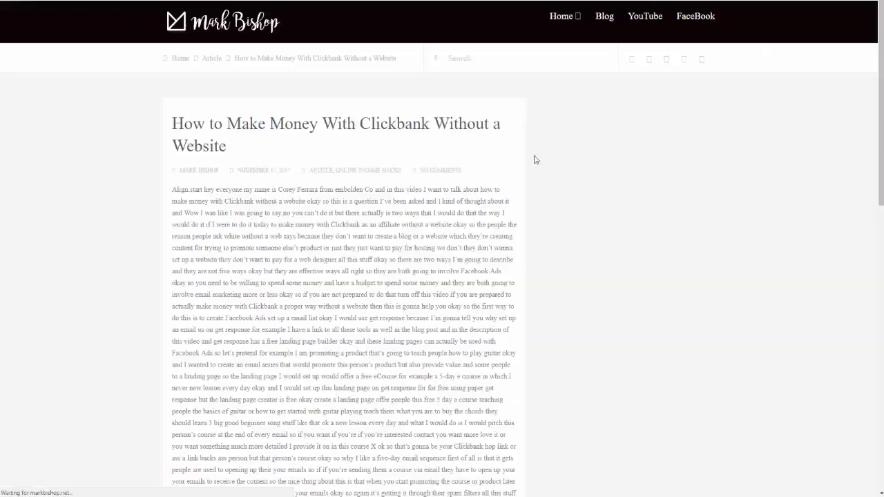
scroll(242, 259, "down", 8)
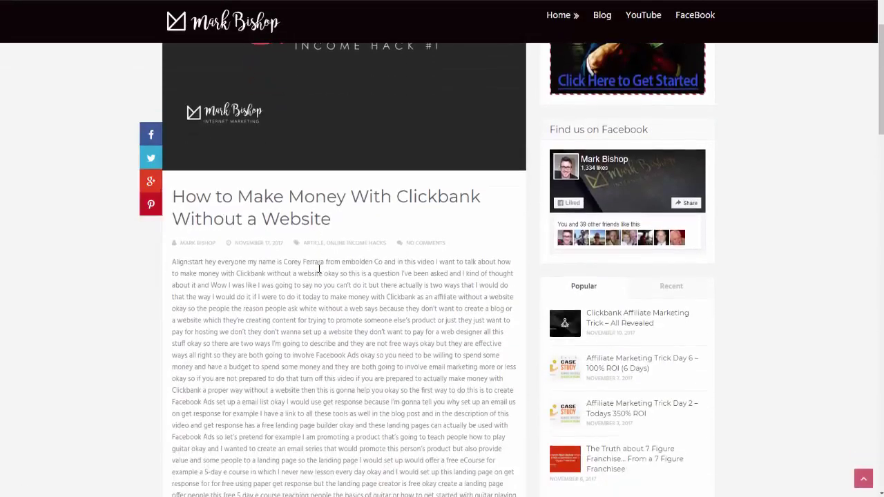
scroll(319, 269, "down", 10)
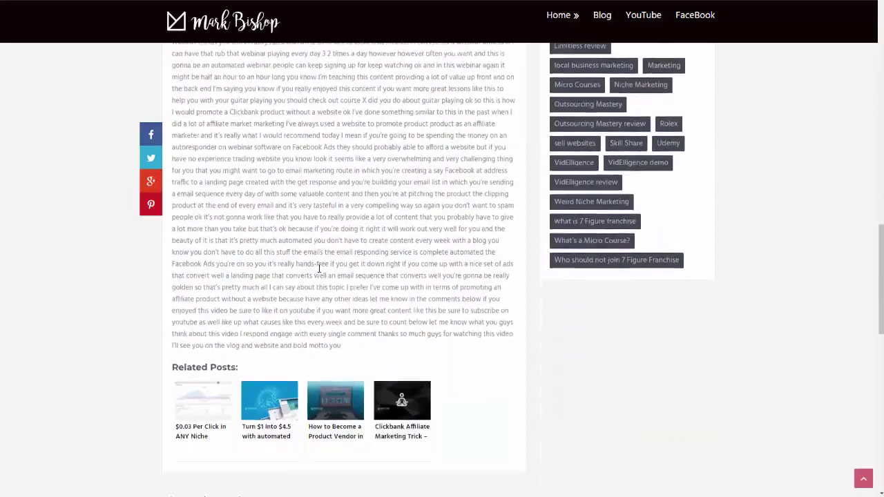
scroll(467, 245, "down", 4)
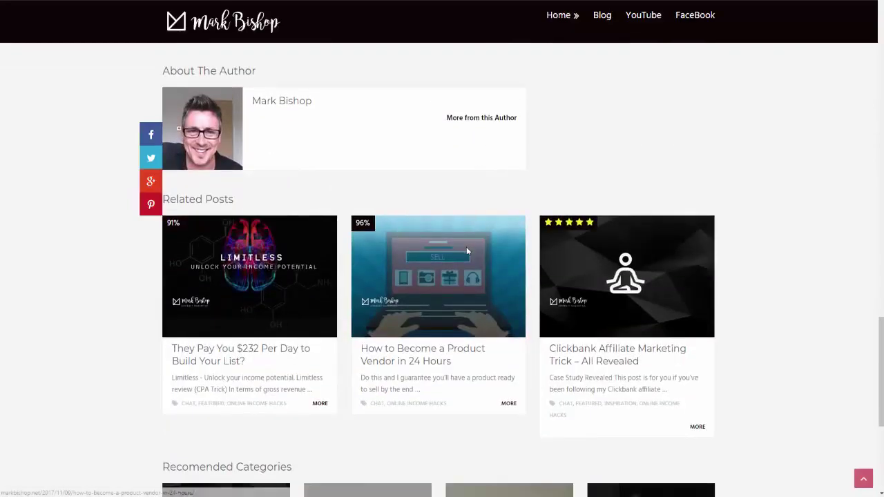
scroll(467, 247, "up", 8)
scroll(467, 246, "up", 10)
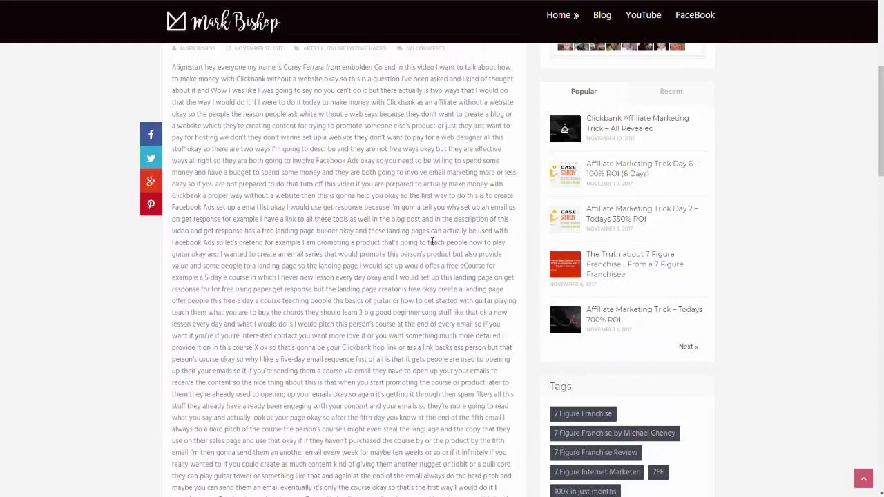
scroll(311, 141, "up", 3)
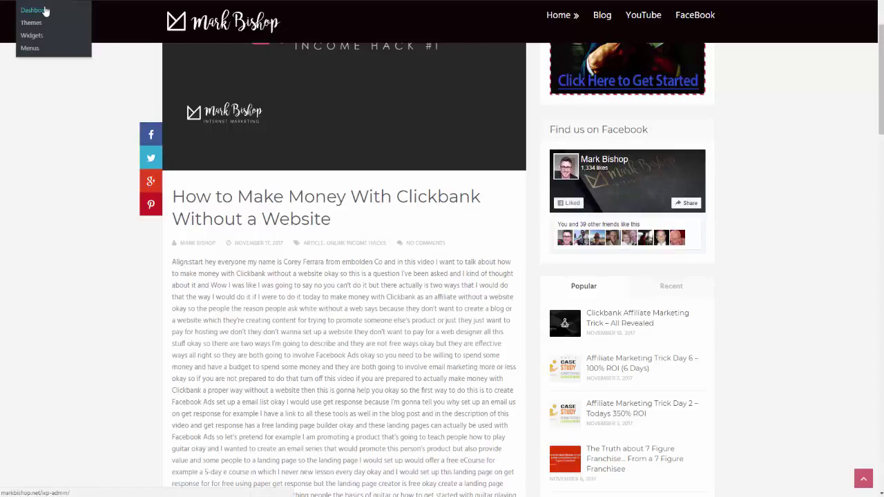
Go back through the dashboard to the list of all posts and reopen the pending Clickbank post for editing
left_click(60, 11)
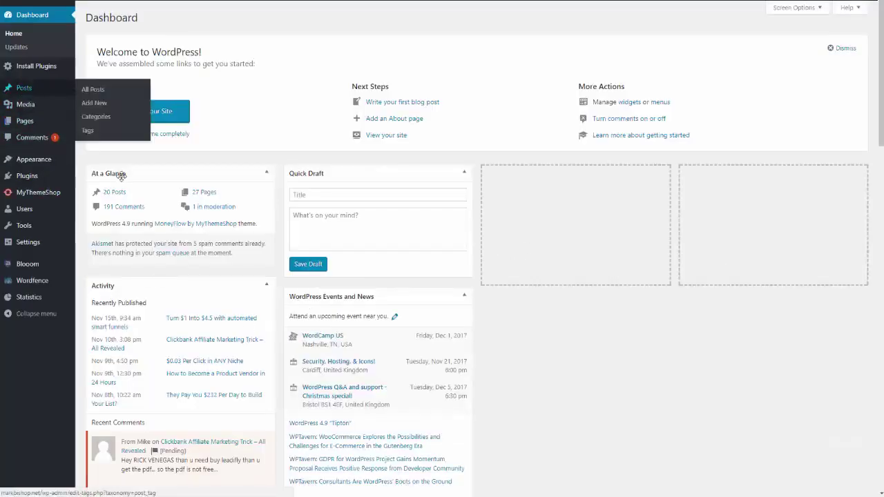
left_click(99, 97)
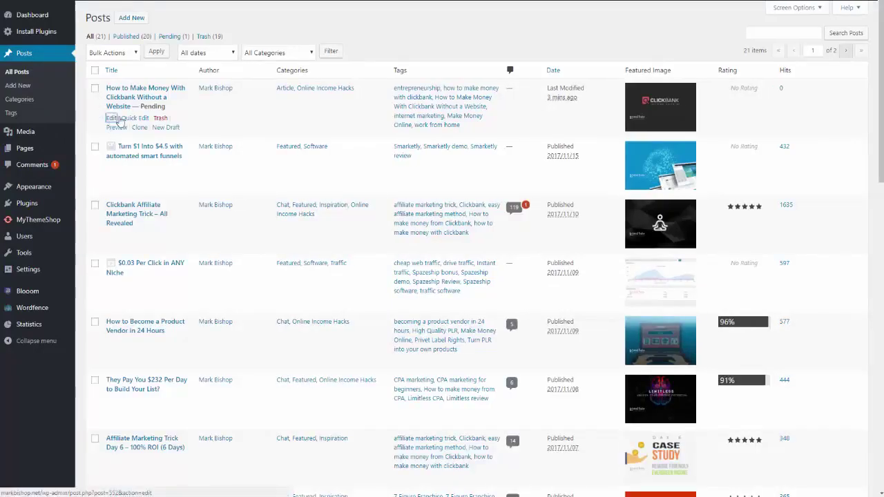
left_click(111, 118)
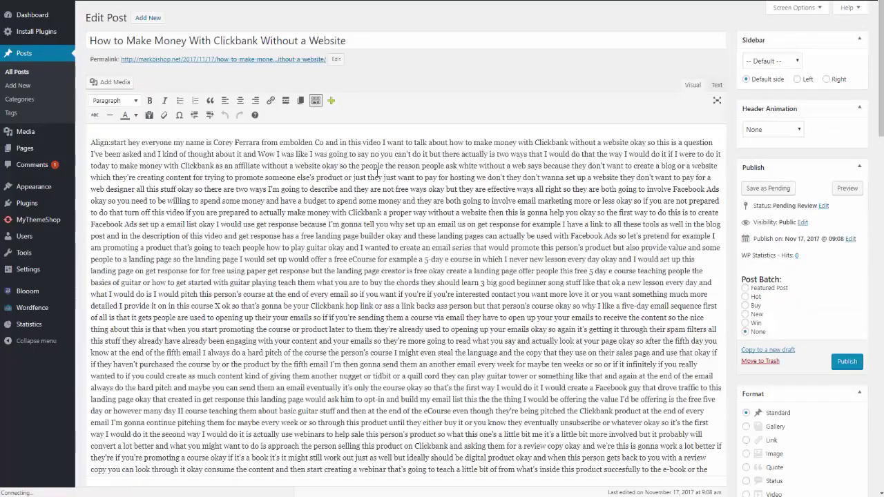
Read through the unformatted transcript in the post editor to judge what needs rewriting
scroll(331, 259, "down", 1)
scroll(332, 262, "down", 2)
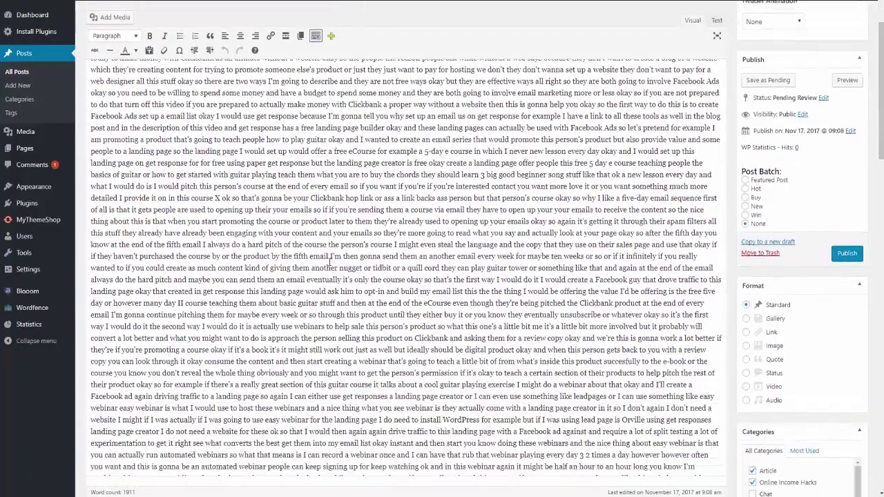
scroll(477, 333, "up", 2)
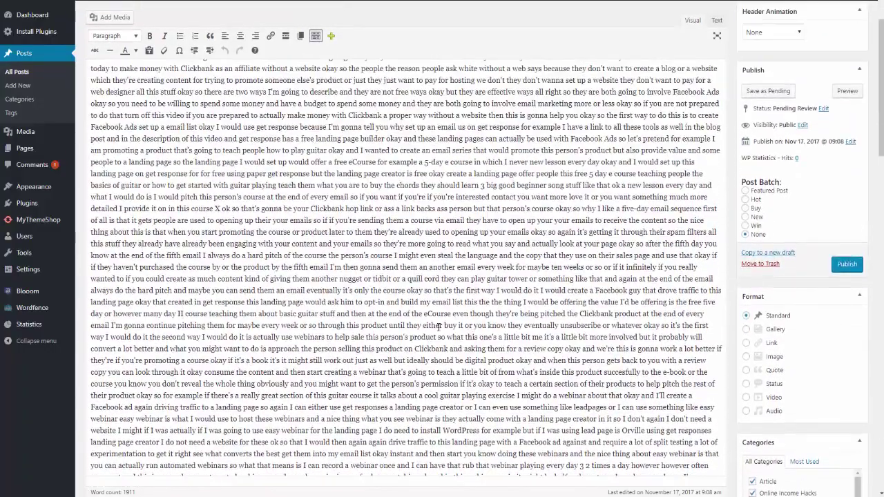
scroll(484, 297, "up", 1)
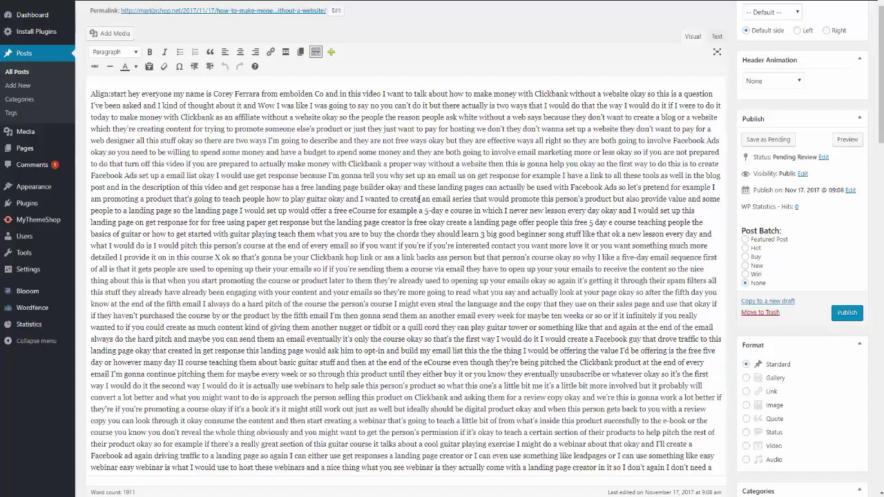
scroll(315, 256, "down", 2)
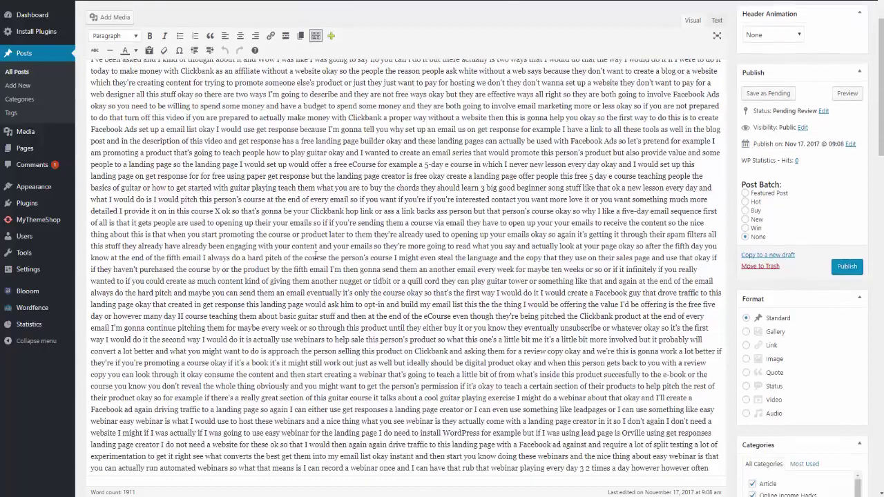
scroll(338, 275, "down", 5)
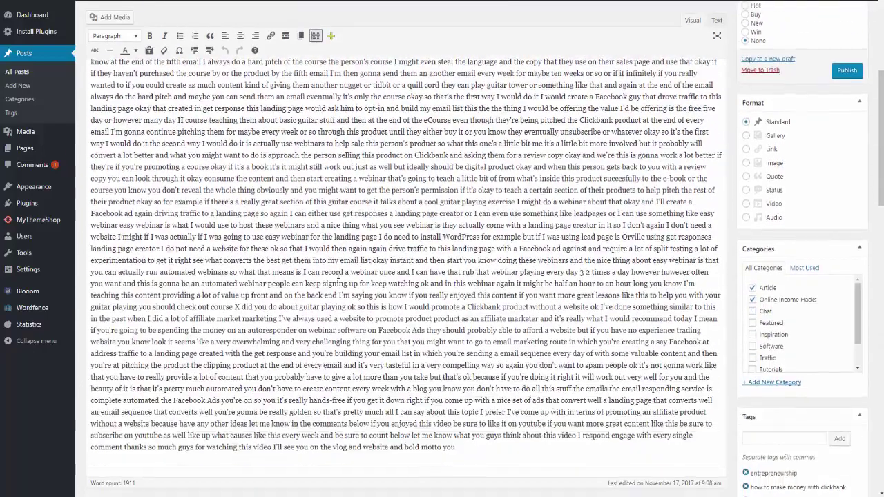
scroll(407, 280, "up", 6)
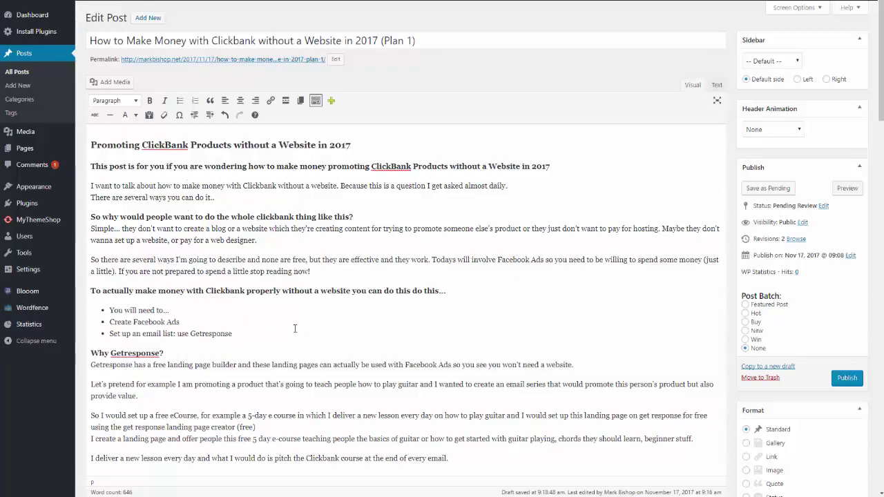
Review the rewritten "How to Make Money with Clickbank without a Website in 2017 (Plan 1)" post, including its headings, excerpt, tags and featured image
left_click(235, 197)
scroll(256, 162, "down", 2)
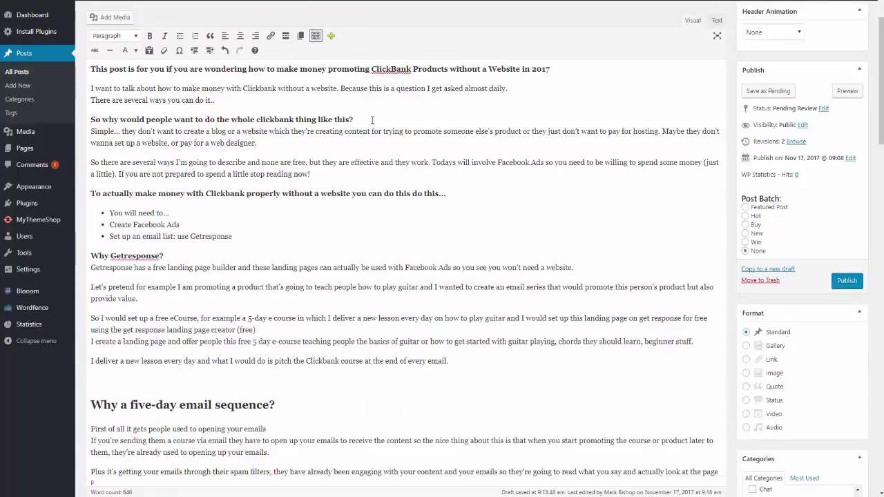
scroll(262, 233, "down", 6)
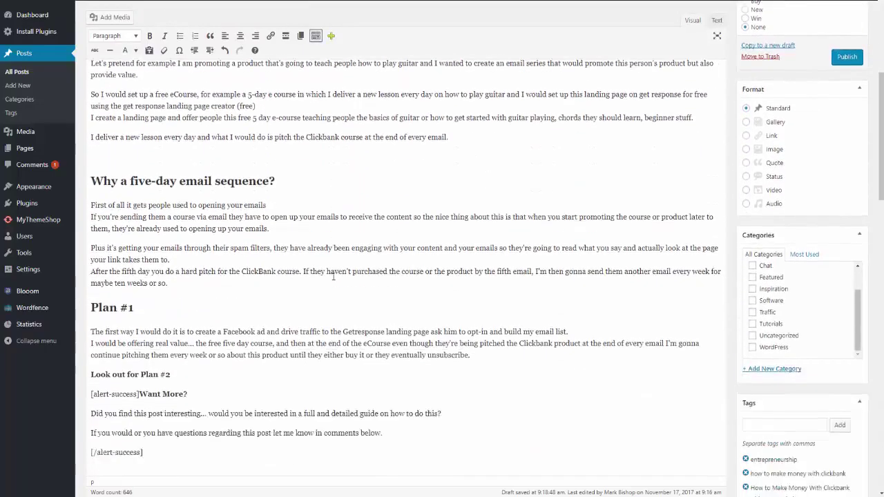
scroll(333, 275, "down", 1)
scroll(415, 268, "up", 3)
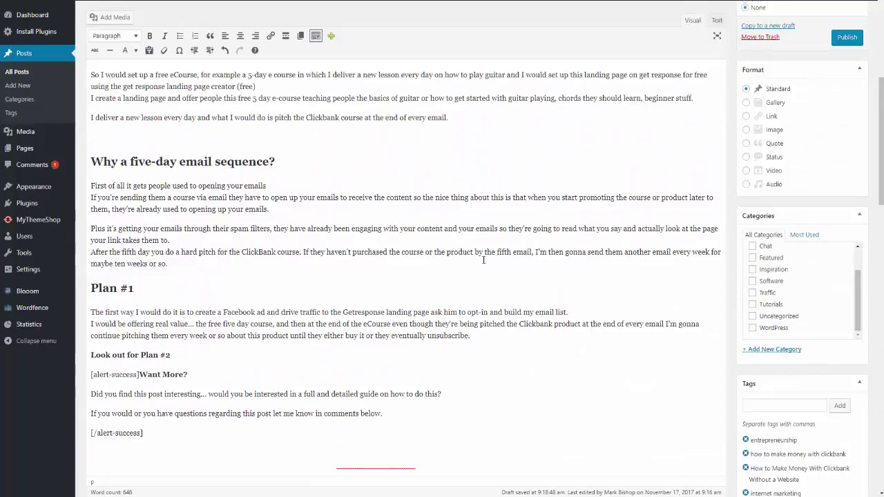
scroll(632, 298, "down", 4)
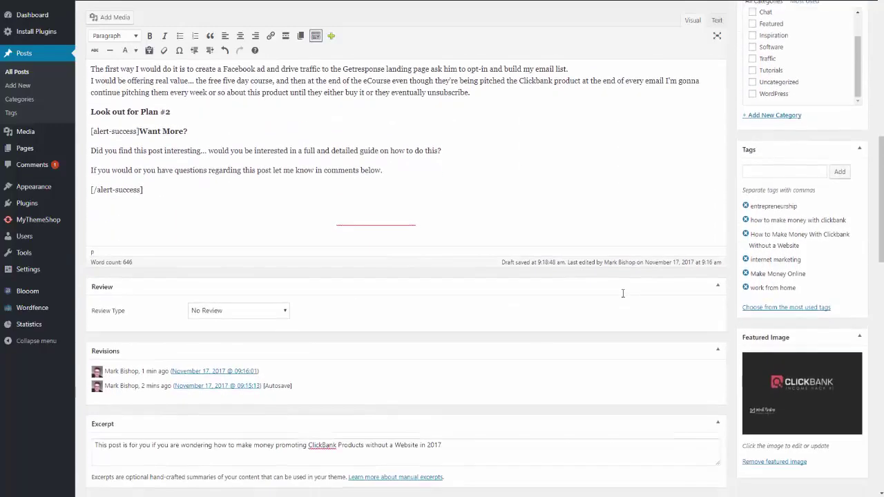
scroll(623, 294, "down", 2)
Set the Post Batch option to Hot and publish the rewritten post
scroll(623, 293, "up", 6)
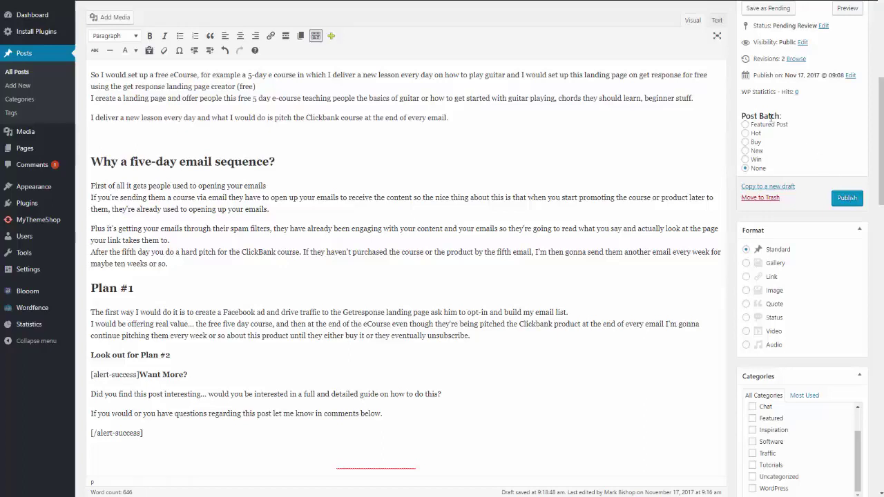
left_click(746, 134)
left_click(848, 201)
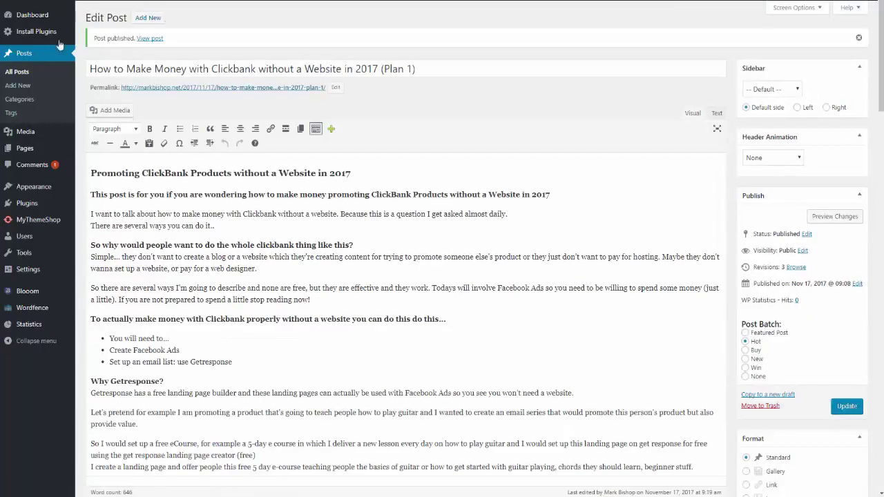
View the published post on the site, check its layout down to the related posts, and return to the admin dashboard
left_click(159, 40)
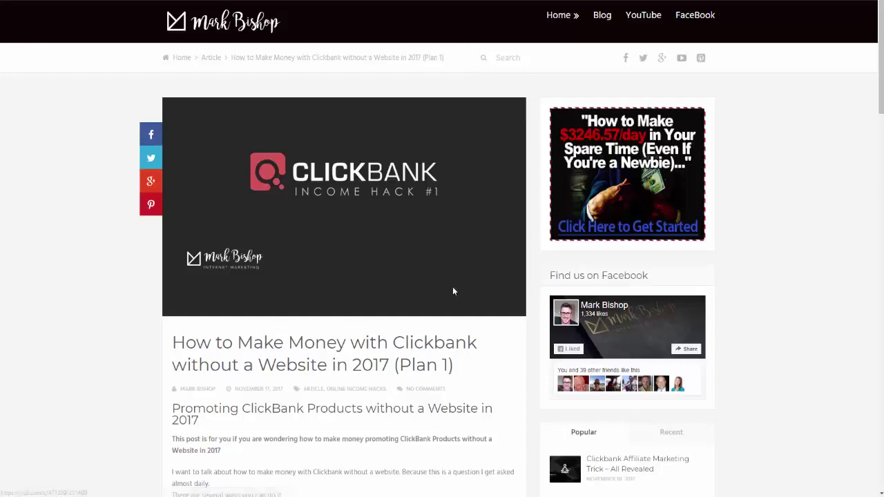
scroll(472, 163, "down", 5)
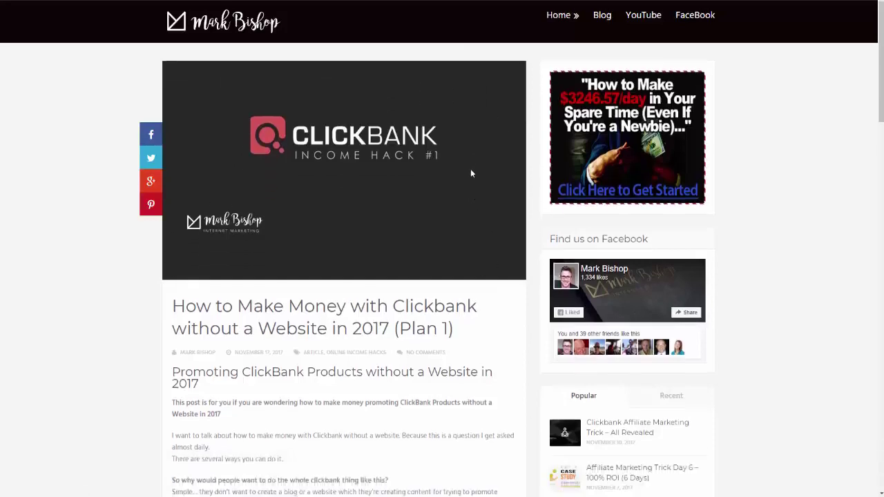
scroll(332, 170, "down", 8)
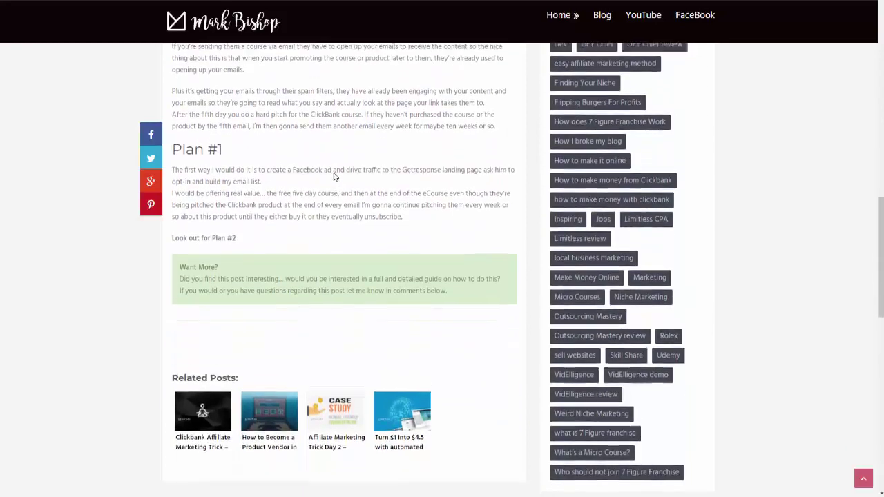
scroll(389, 198, "up", 6)
scroll(399, 210, "up", 1)
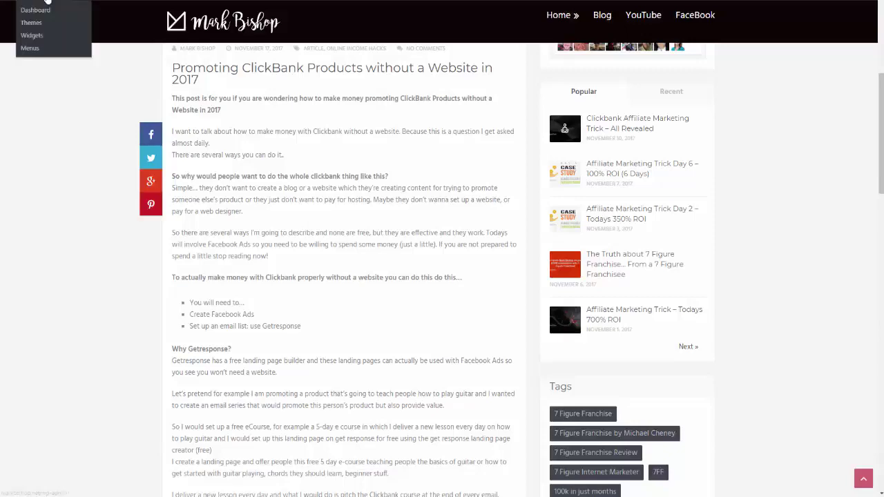
left_click(39, 14)
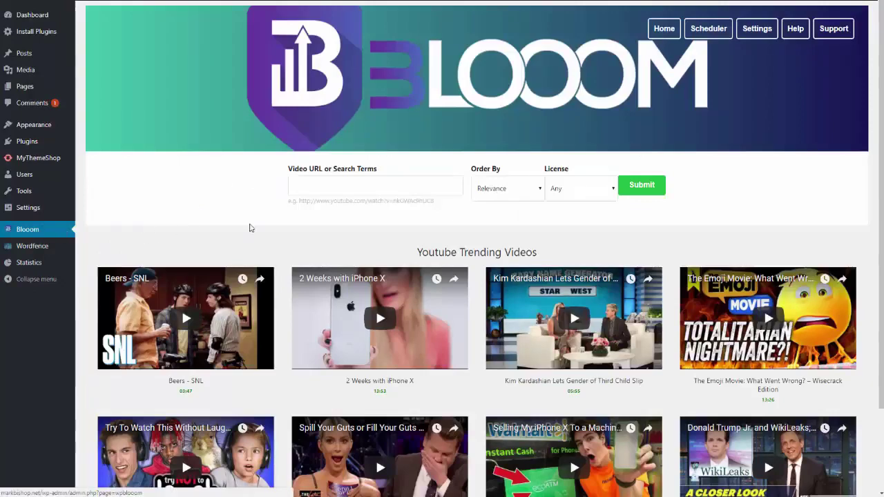
Examine the Blooom settings, from the YouTube, Youzign, Dropmock and Buffer integrations down to the Special words table
left_click(758, 29)
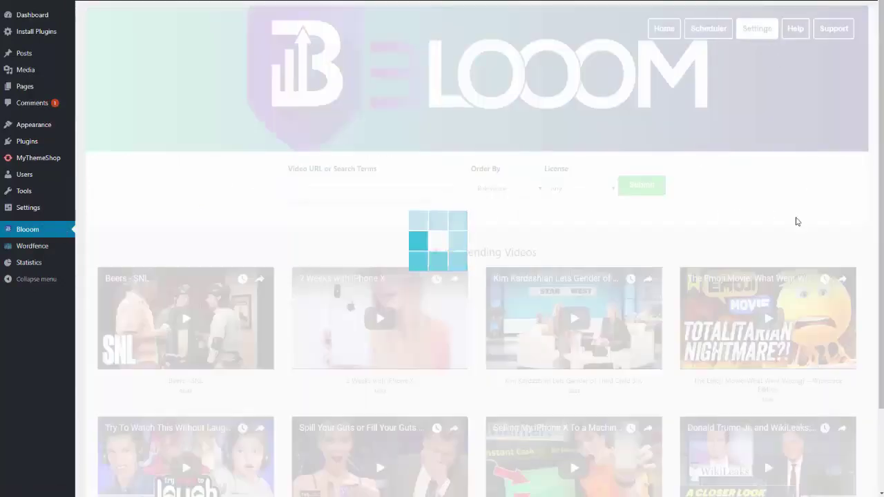
scroll(737, 274, "down", 2)
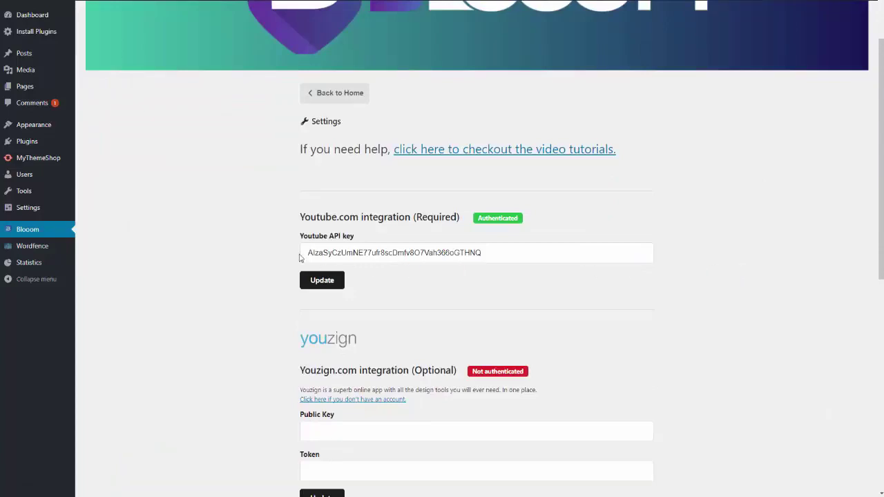
scroll(300, 257, "down", 5)
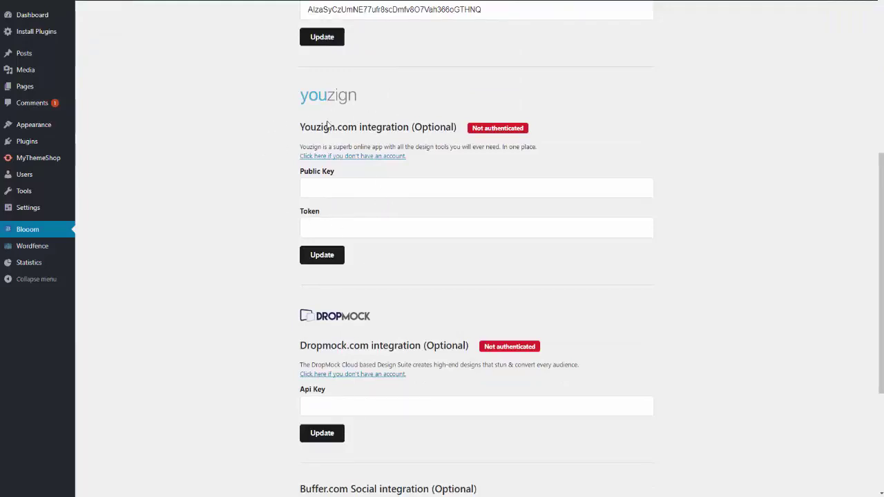
scroll(367, 282, "down", 3)
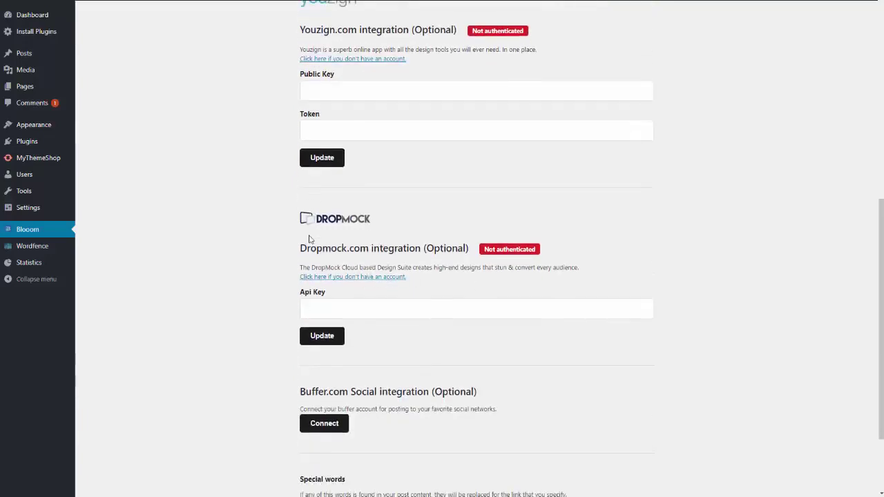
scroll(371, 314, "down", 3)
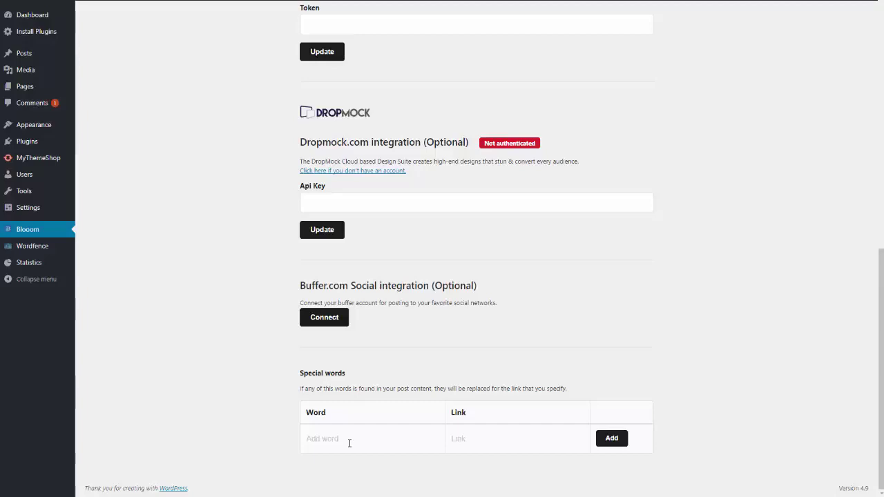
left_click(350, 443)
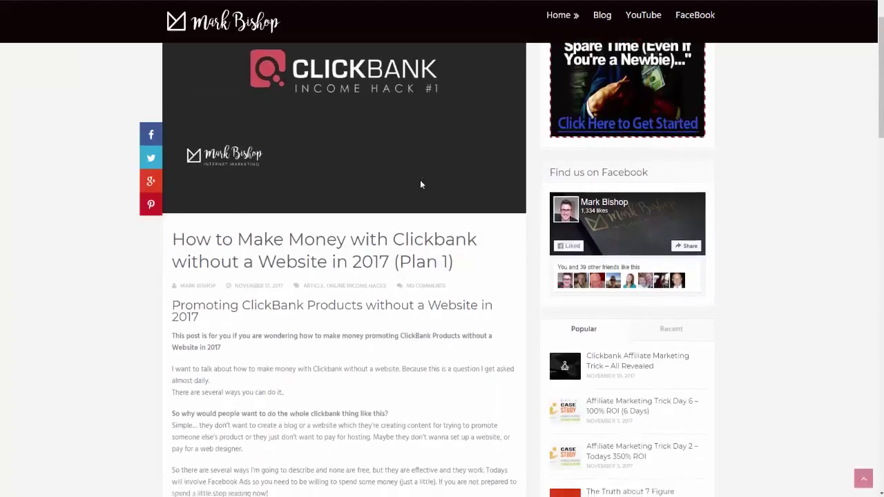
Copy the full text of the published Clickbank post, from its title through the "Want More?" box
scroll(420, 190, "down", 15)
scroll(421, 201, "up", 3)
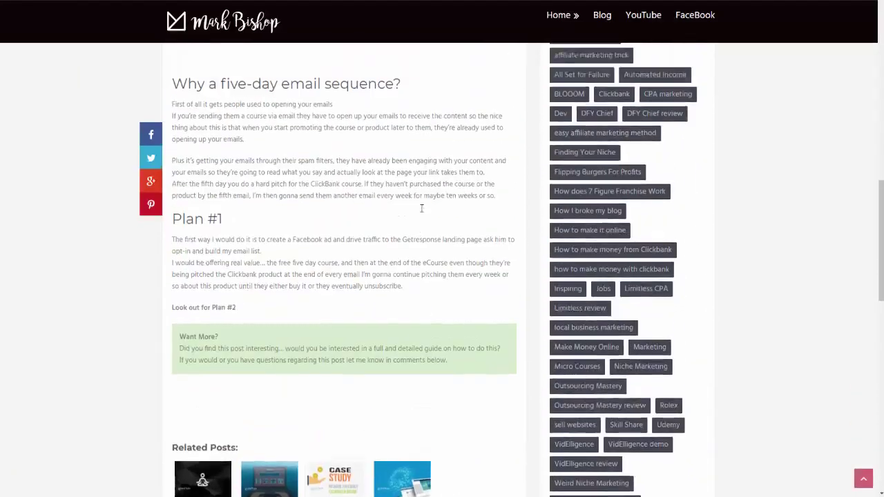
scroll(421, 209, "up", 10)
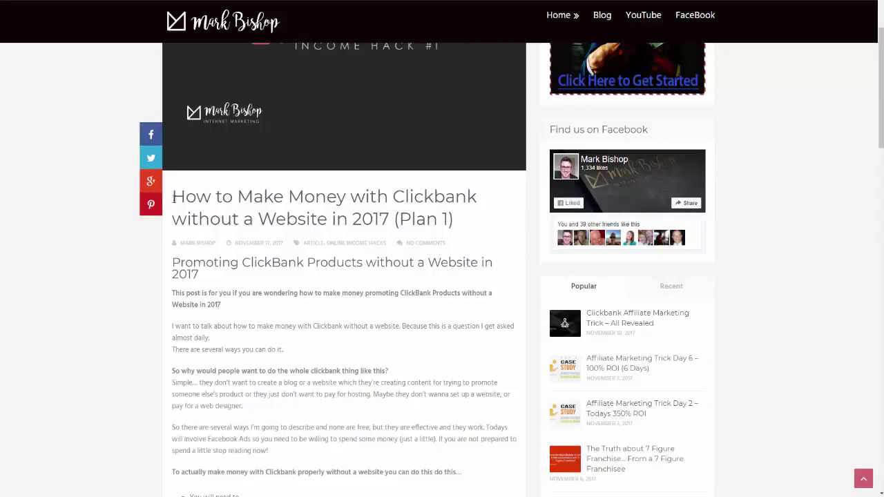
left_click_drag(174, 198, 353, 444)
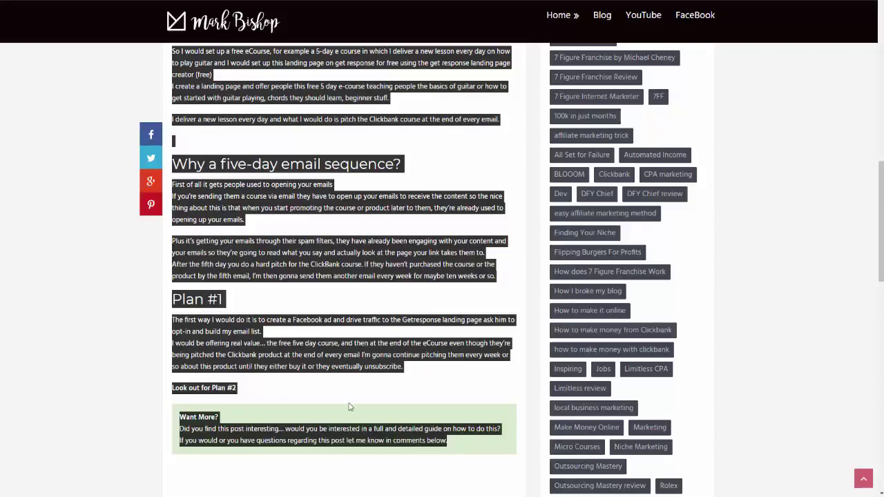
right_click(307, 354)
left_click(329, 360)
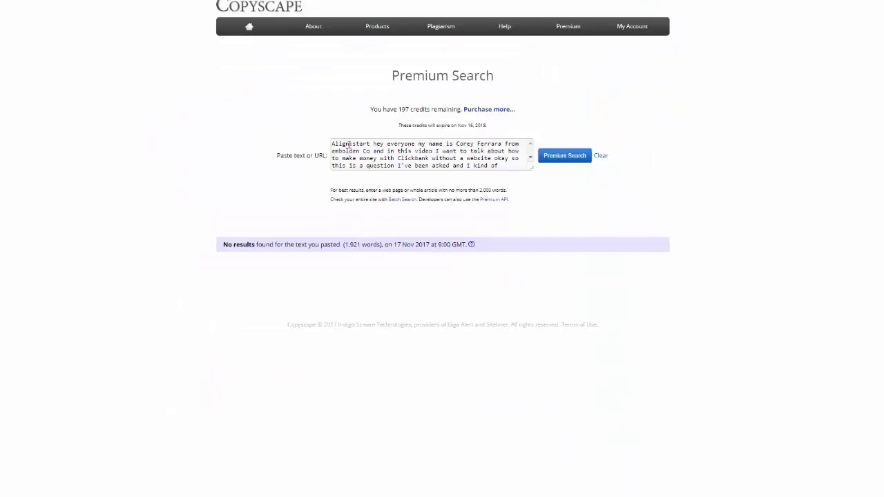
Switch to Copyscape, replace the old transcript in Premium Search with the copied post text, and run the search
triple_click(349, 145)
right_click(352, 151)
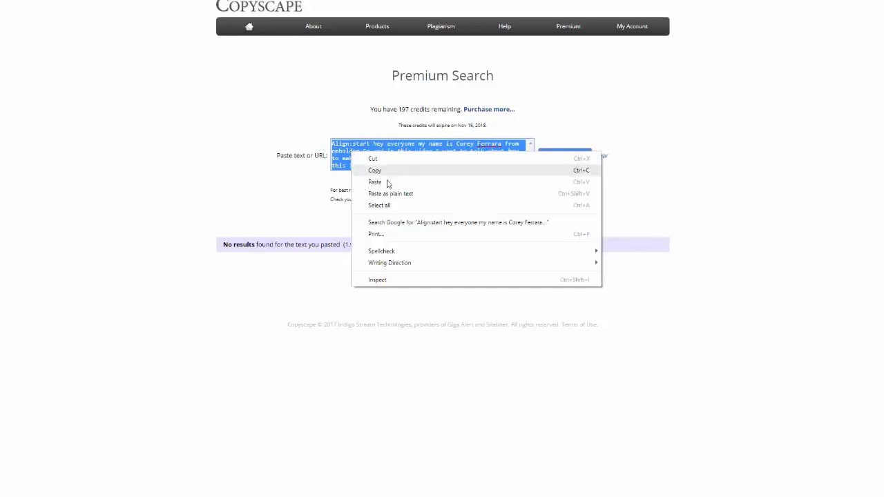
left_click(389, 181)
left_click(563, 160)
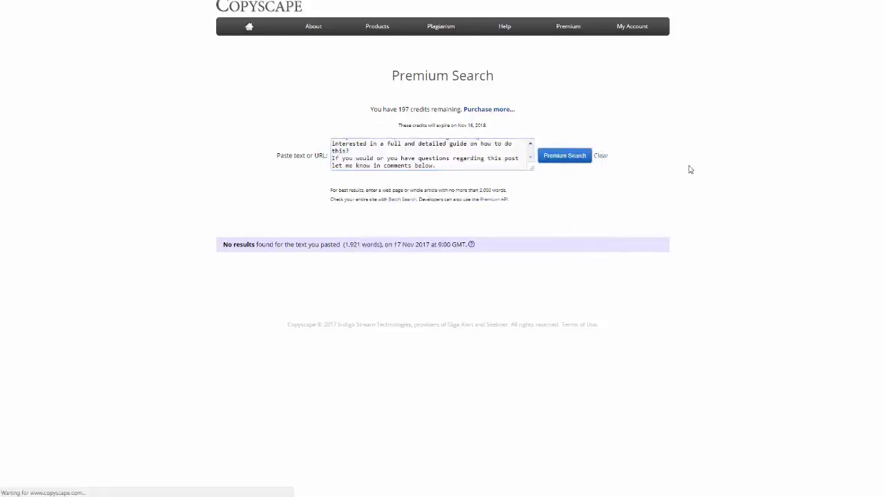